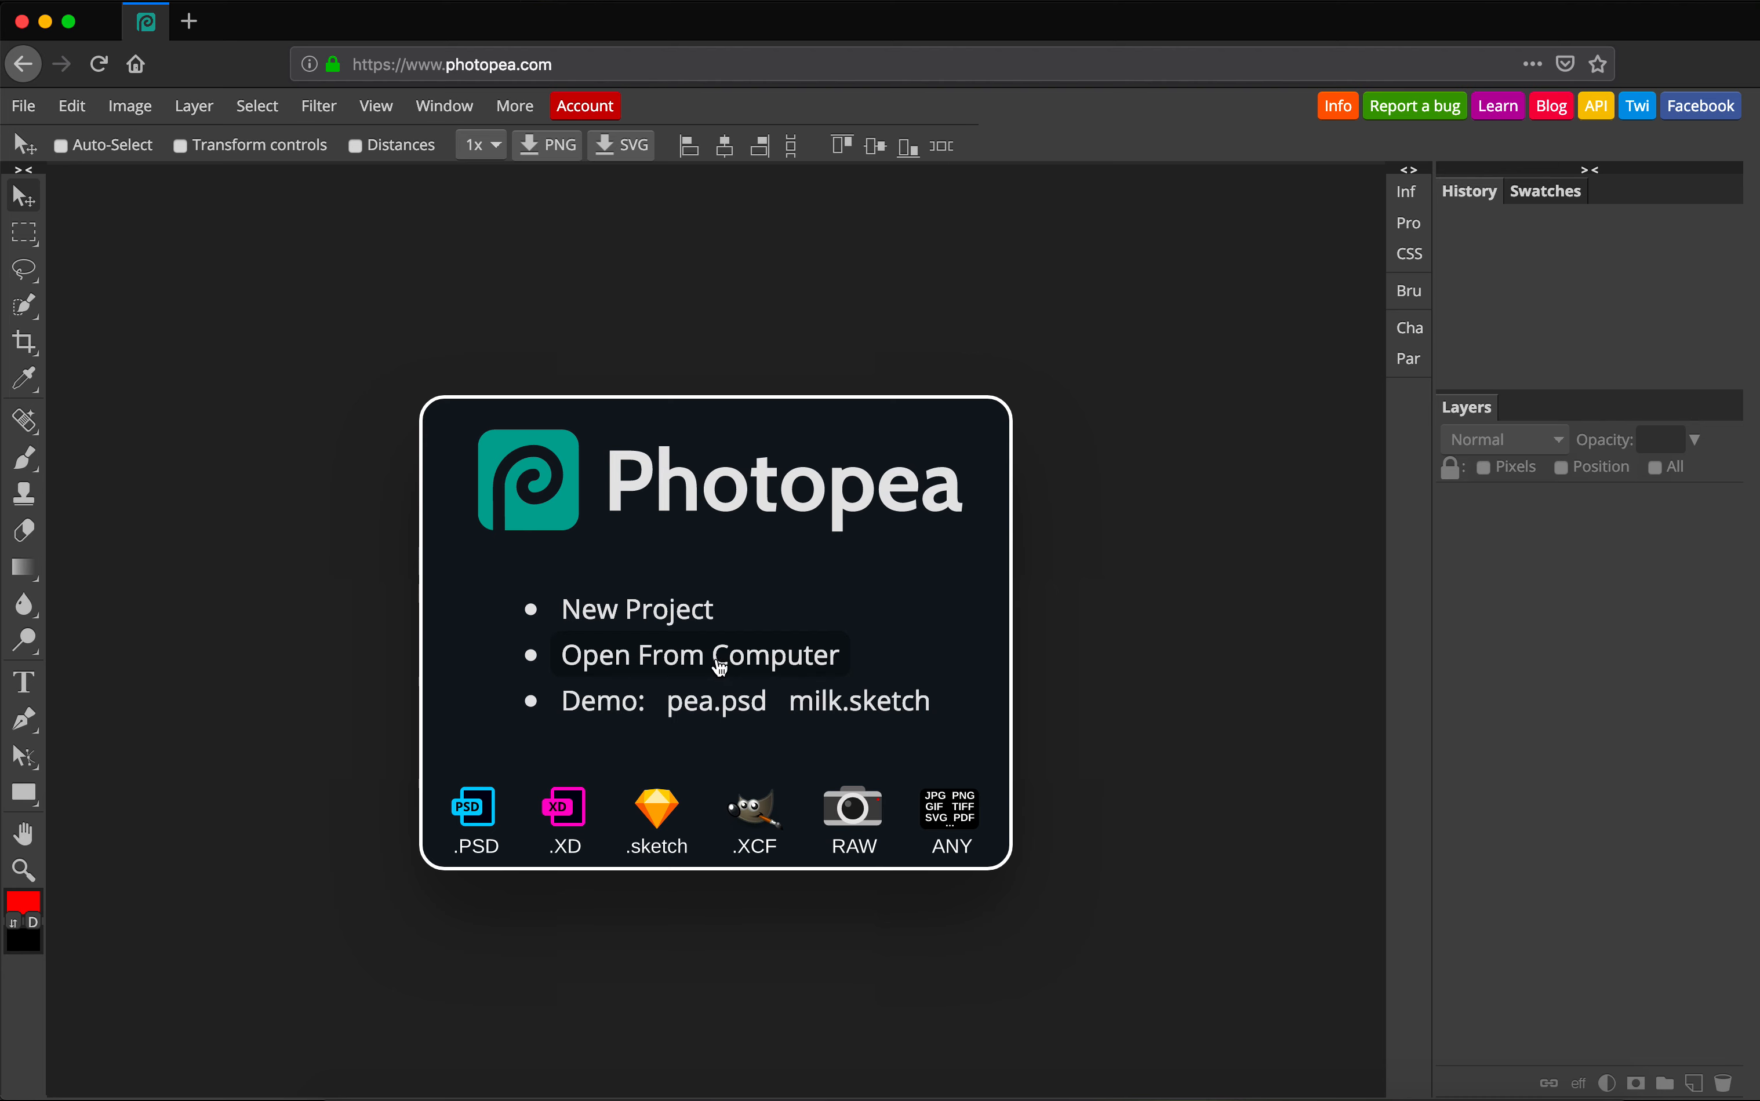
Start a new project and select its name and the 1280 canvas width value.
click(619, 614)
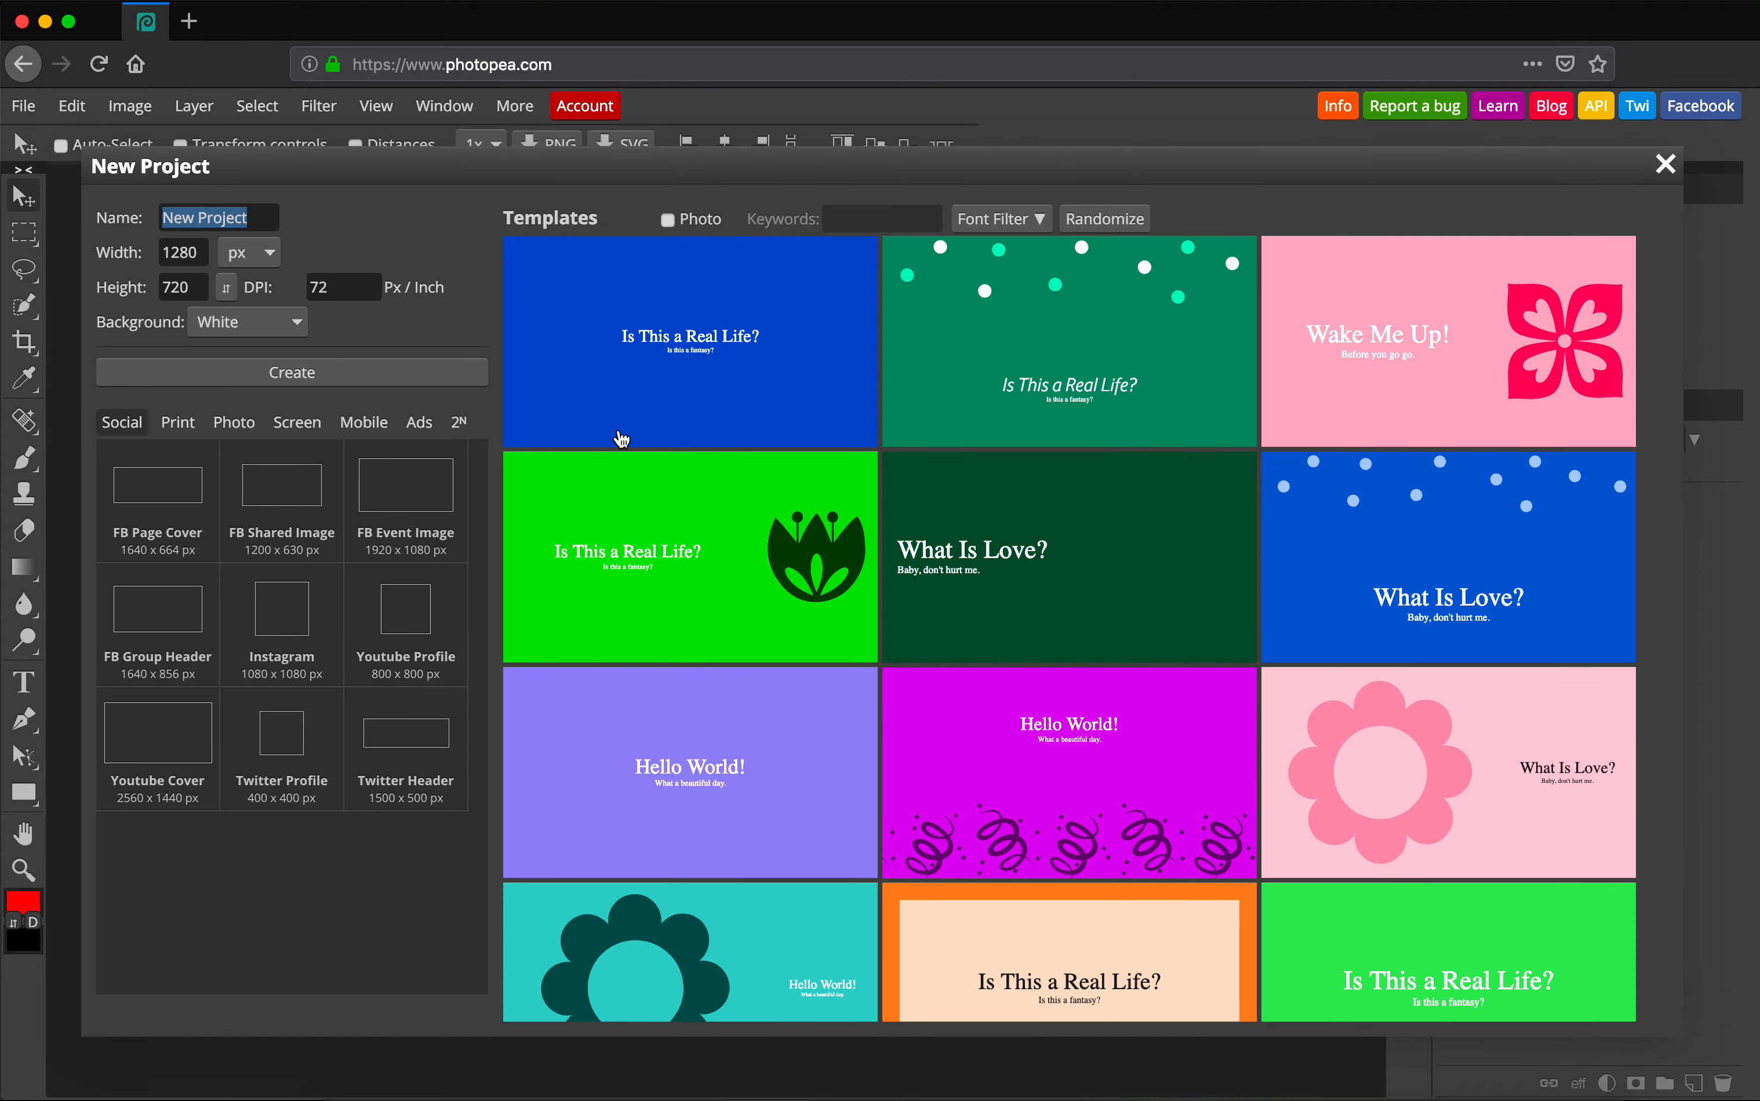
click(195, 217)
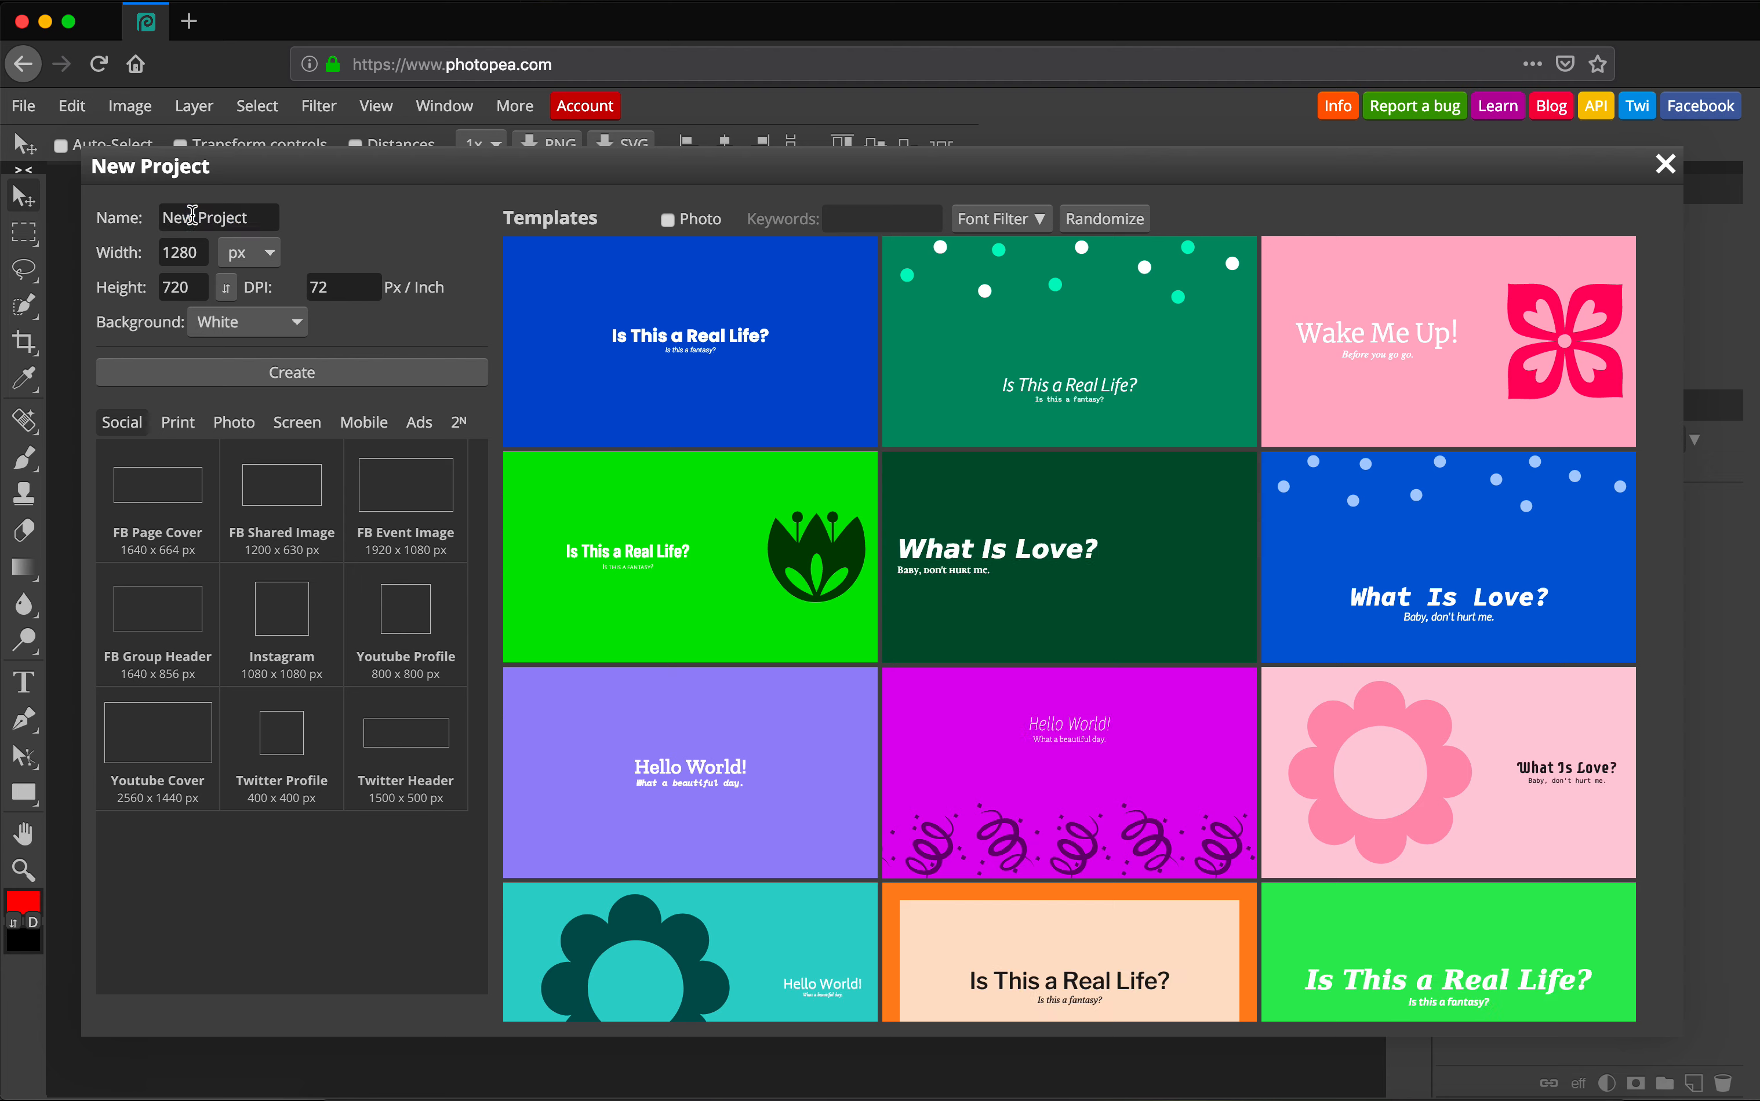
triple_click(266, 217)
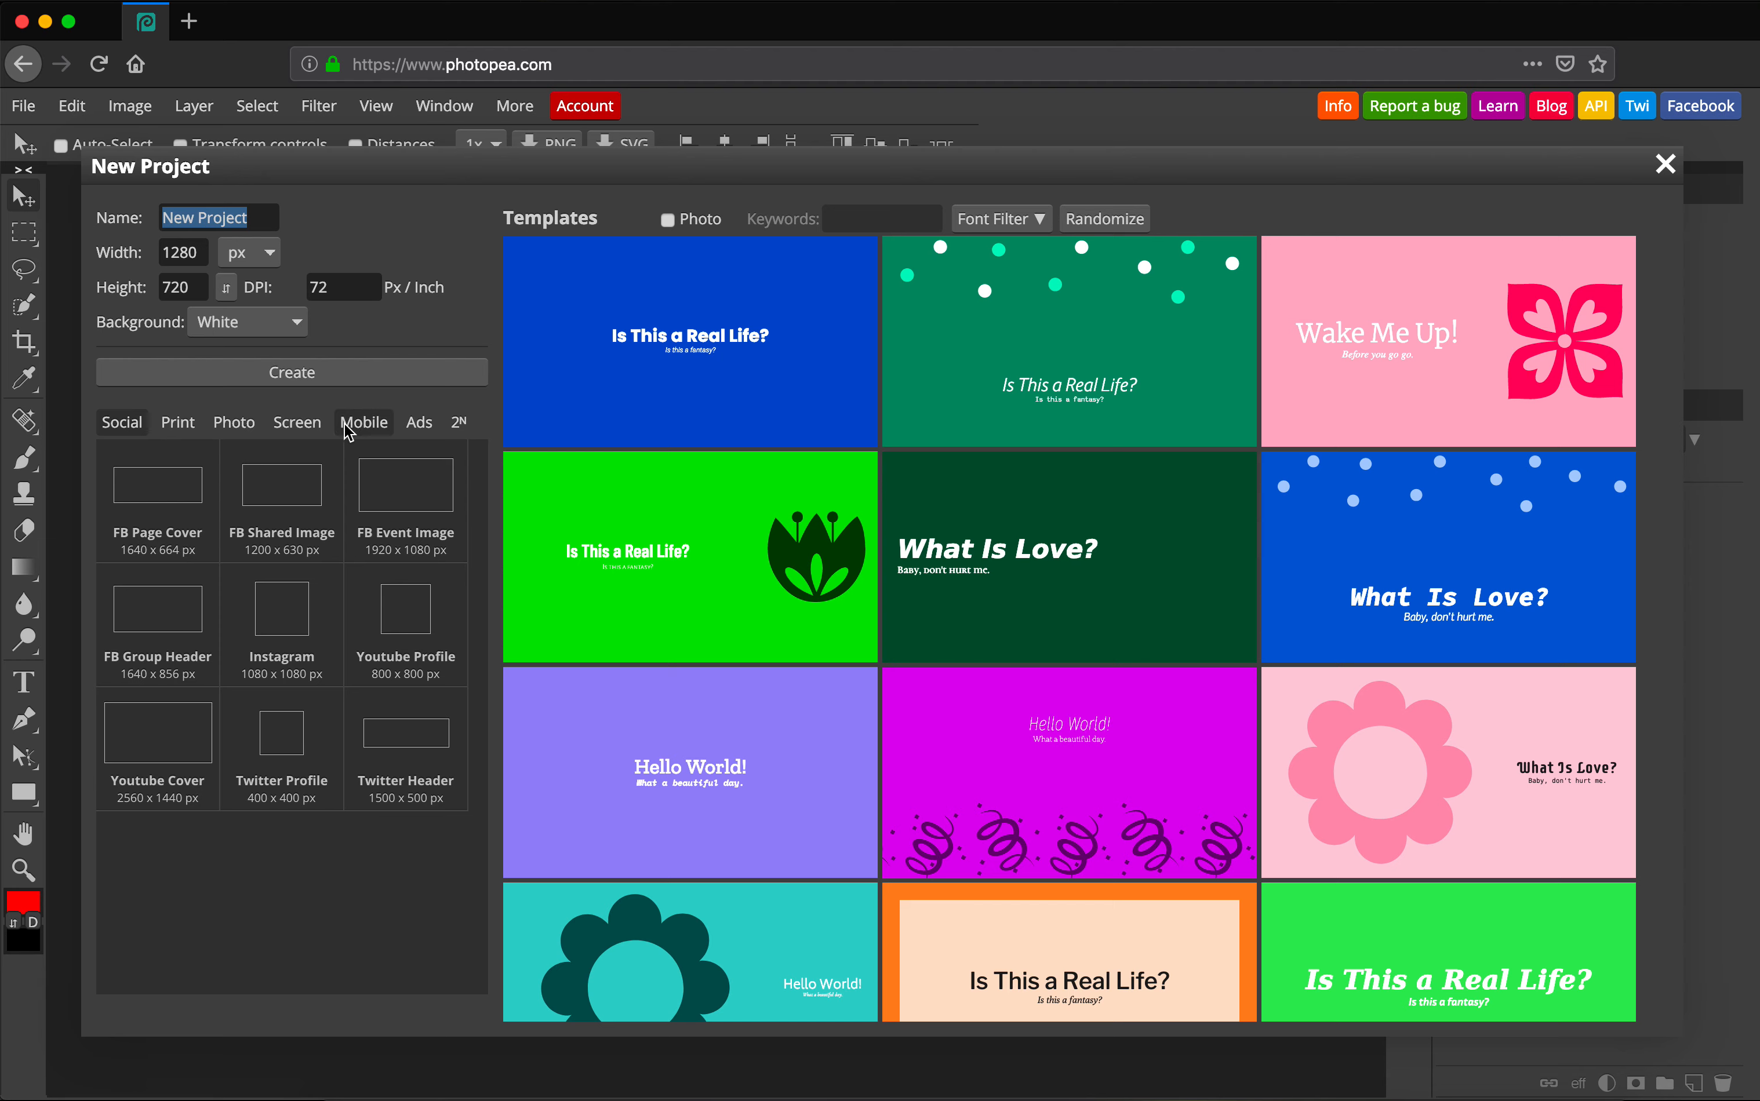
click(184, 252)
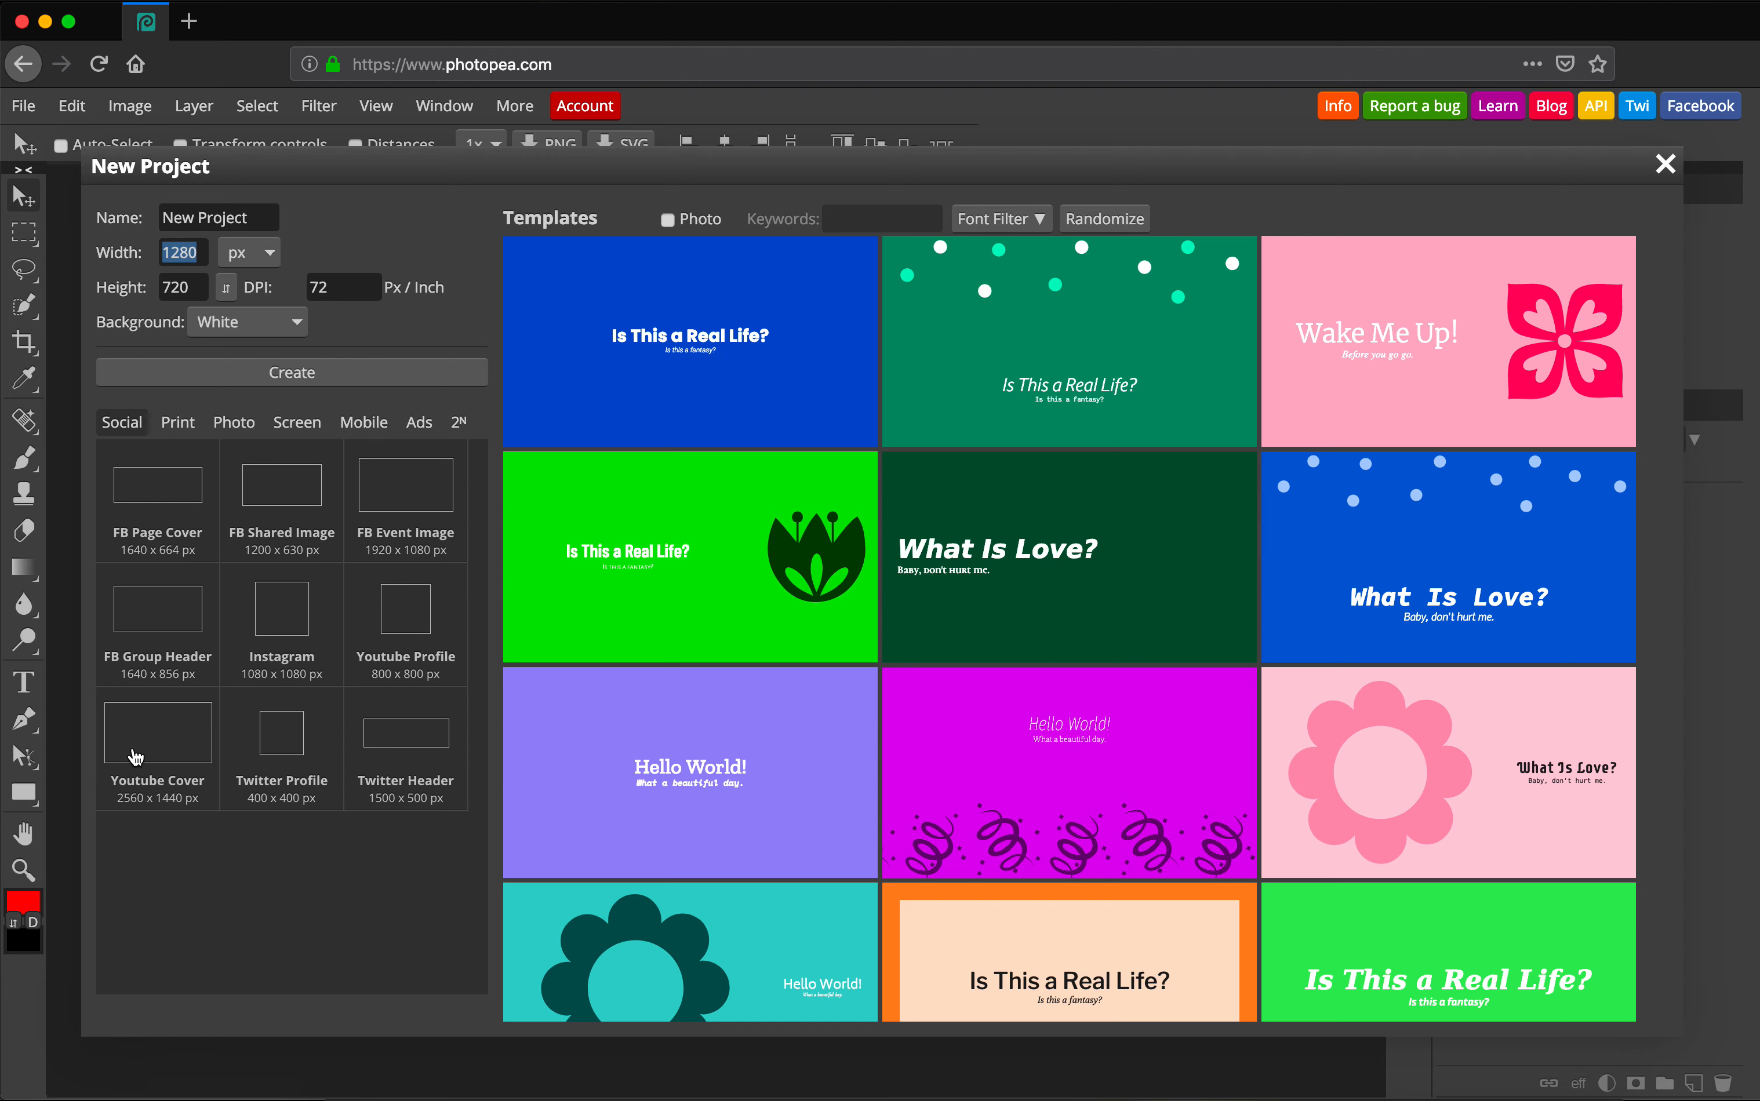
Browse the Print, Photo and Screen size presets, ending on Screen (VGA to 4K).
click(182, 435)
click(233, 428)
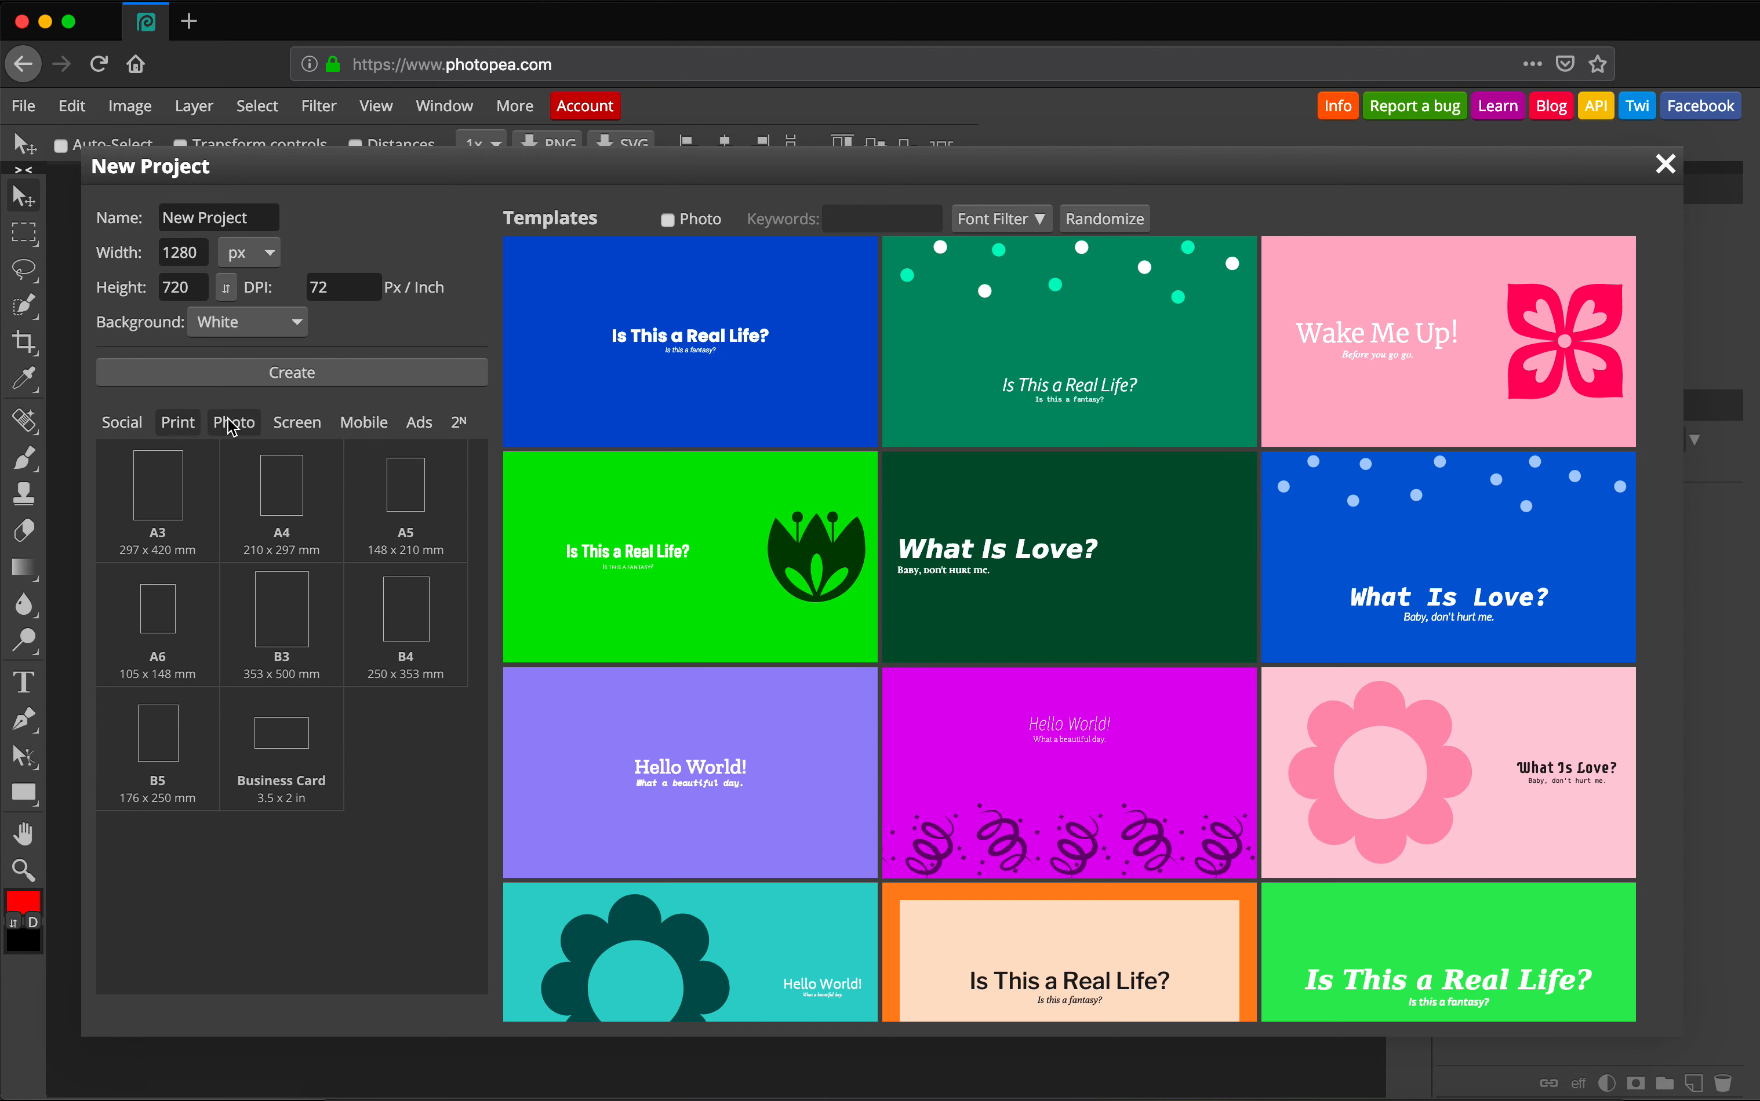
click(298, 423)
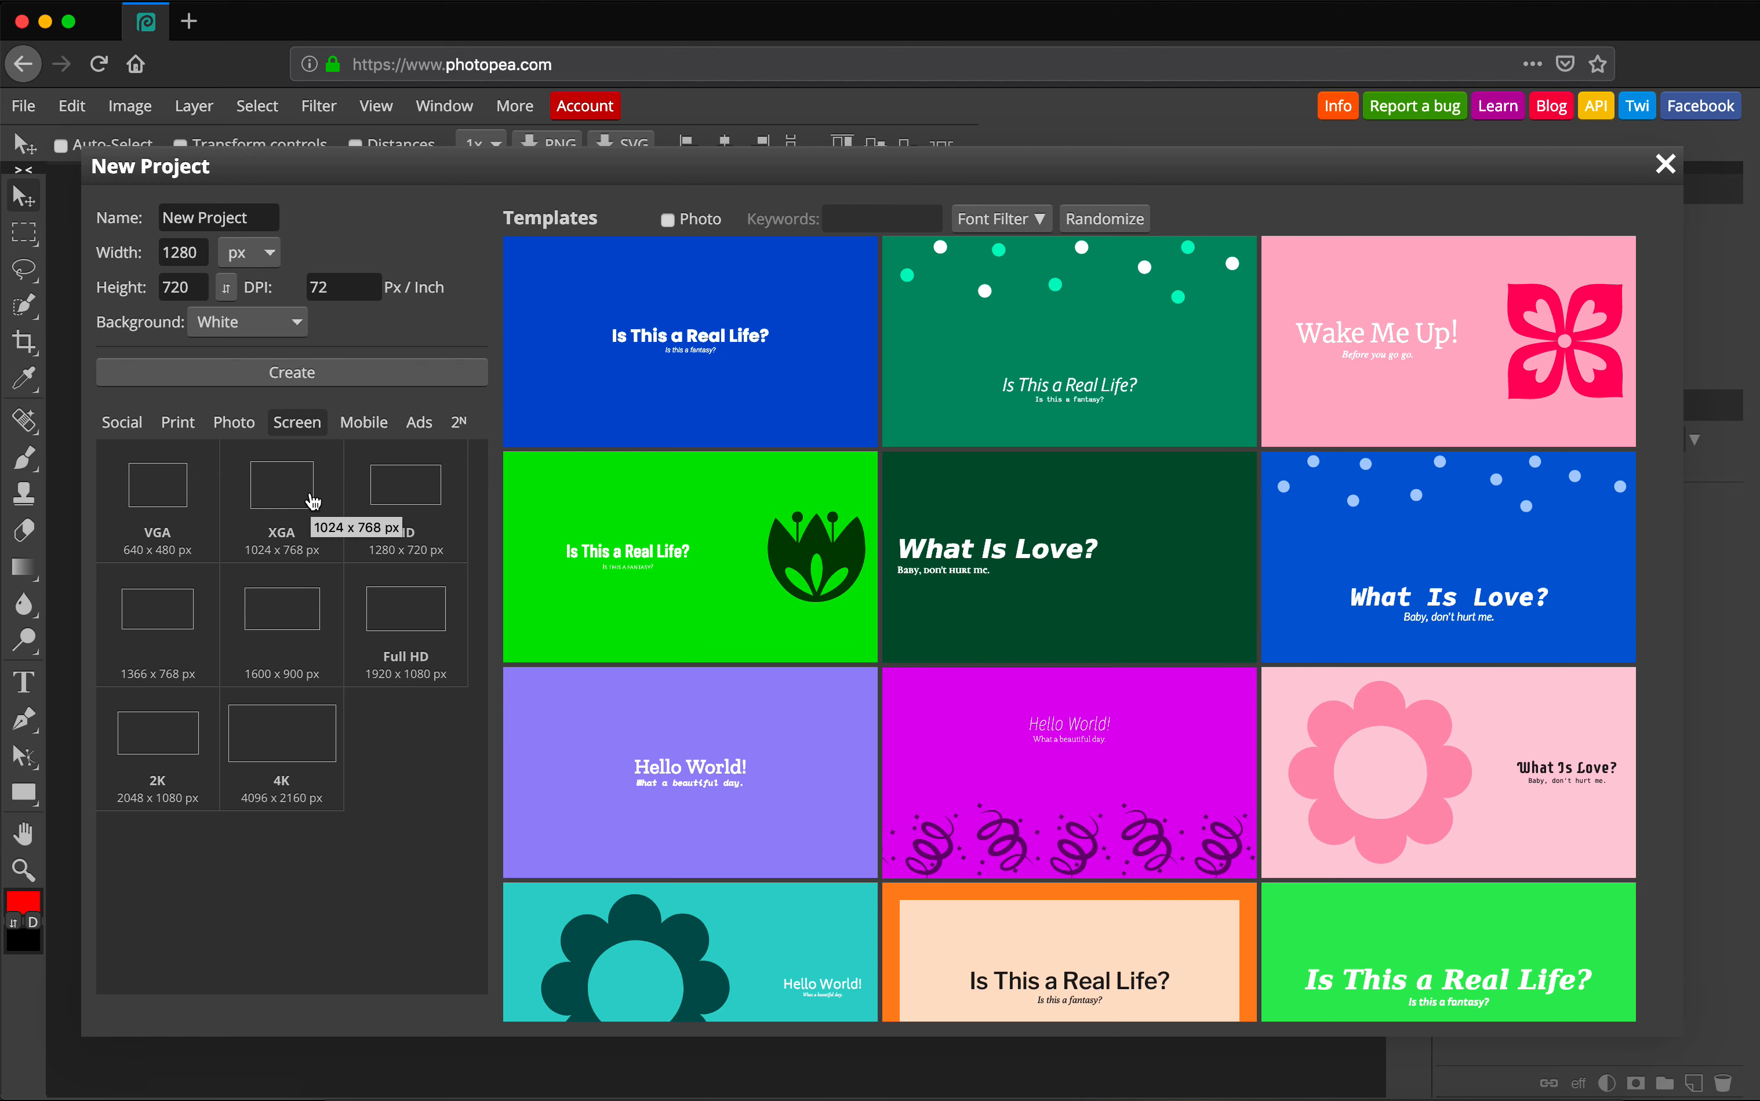
scroll(1038, 543, down, 20)
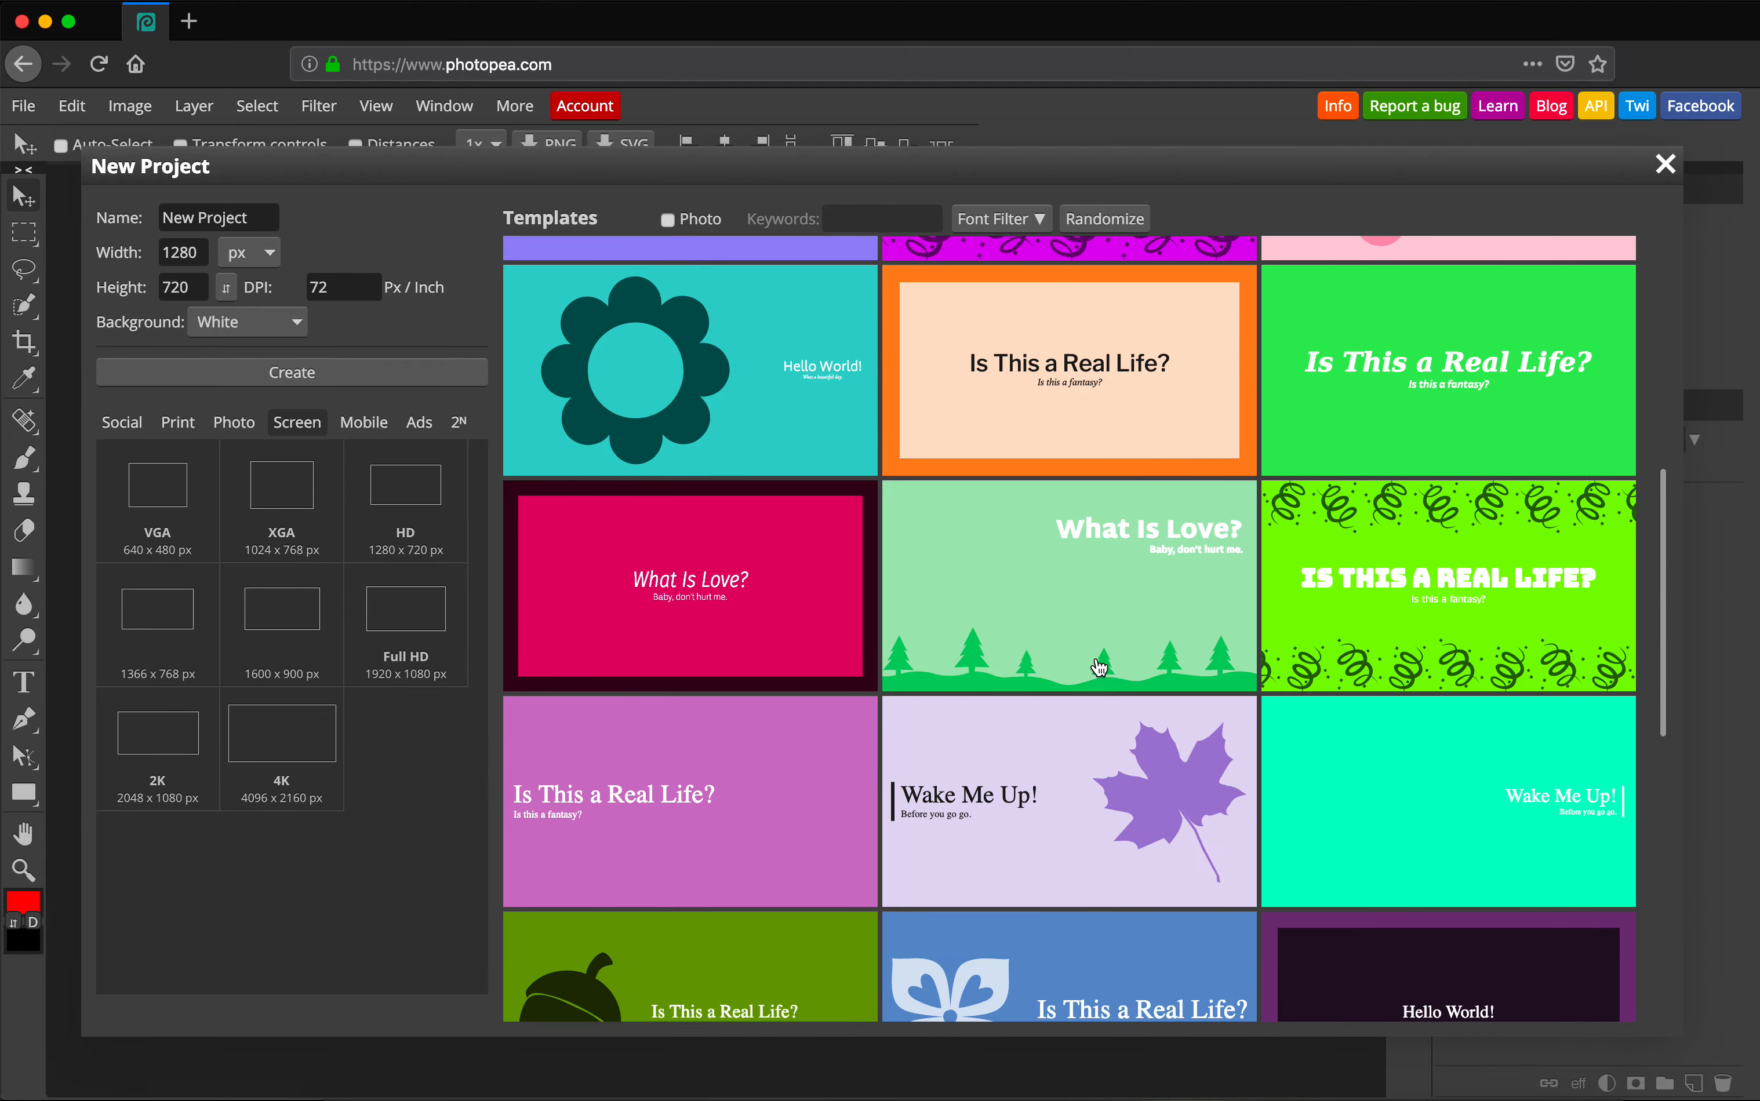
scroll(1099, 668, down, 20)
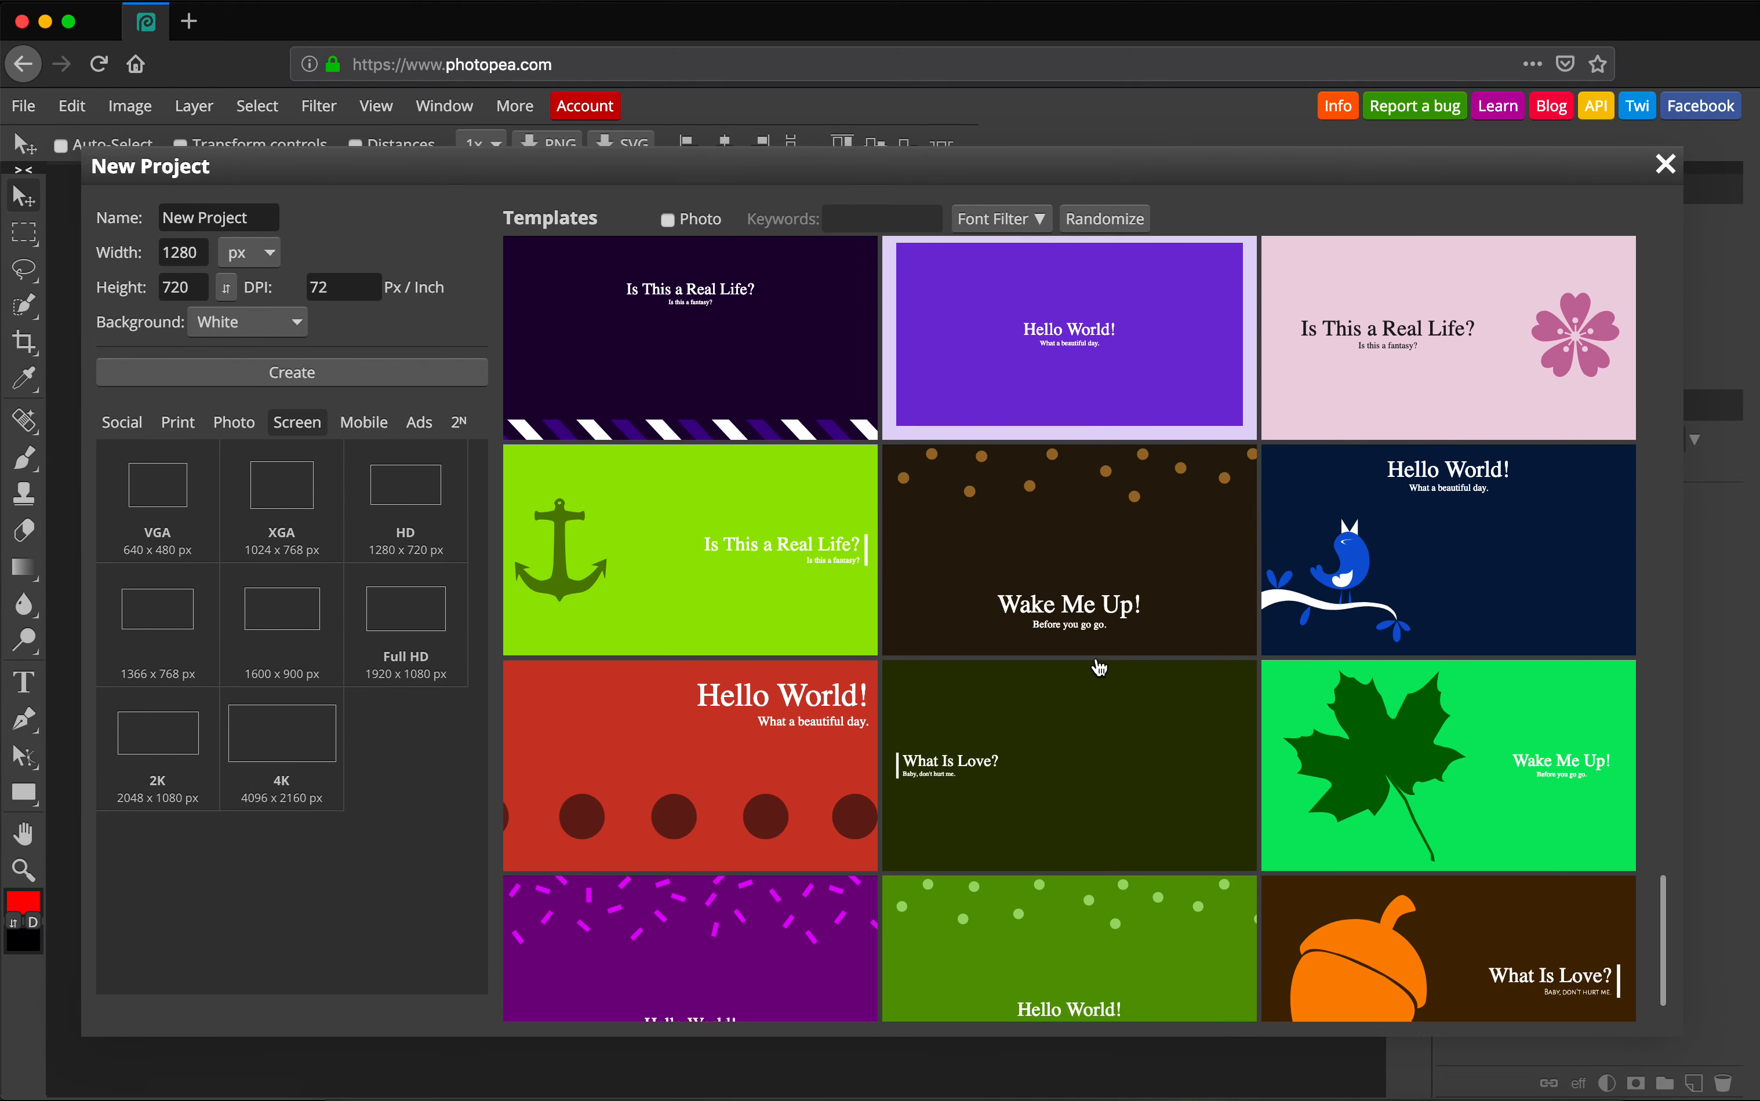
scroll(1099, 668, down, 15)
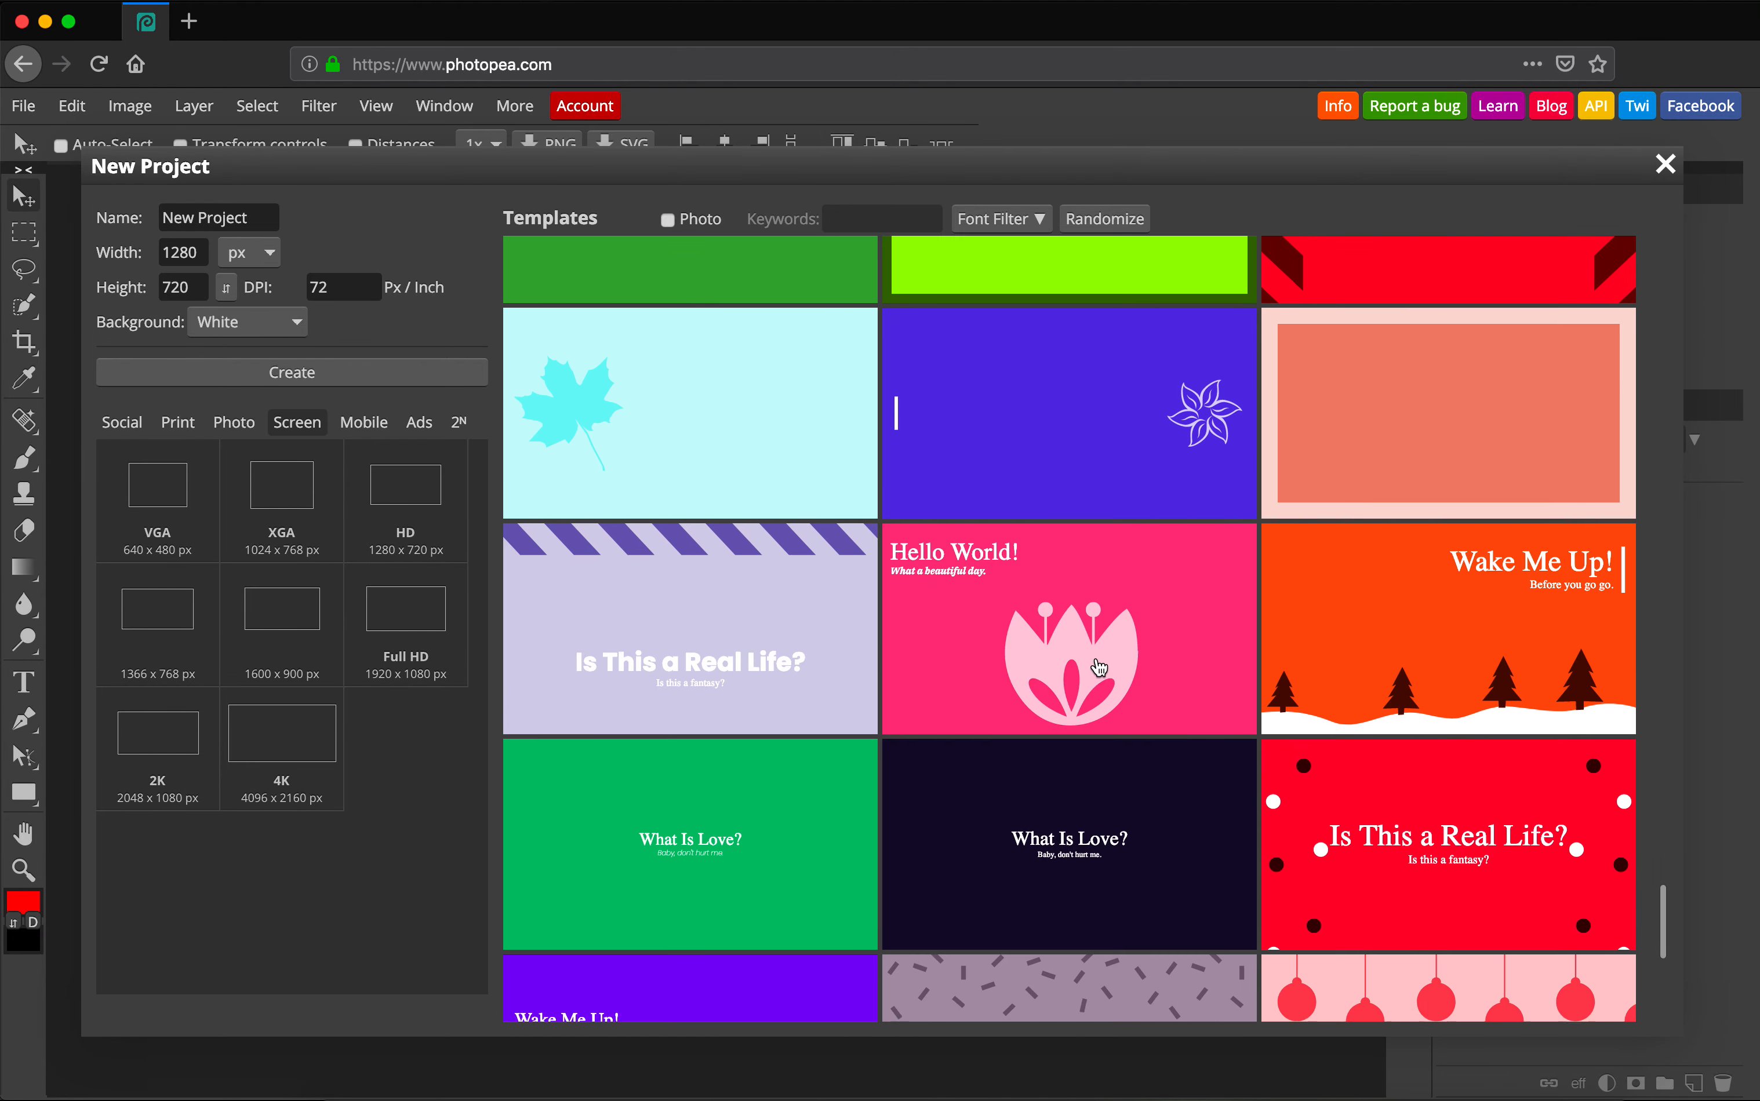
scroll(1098, 668, down, 15)
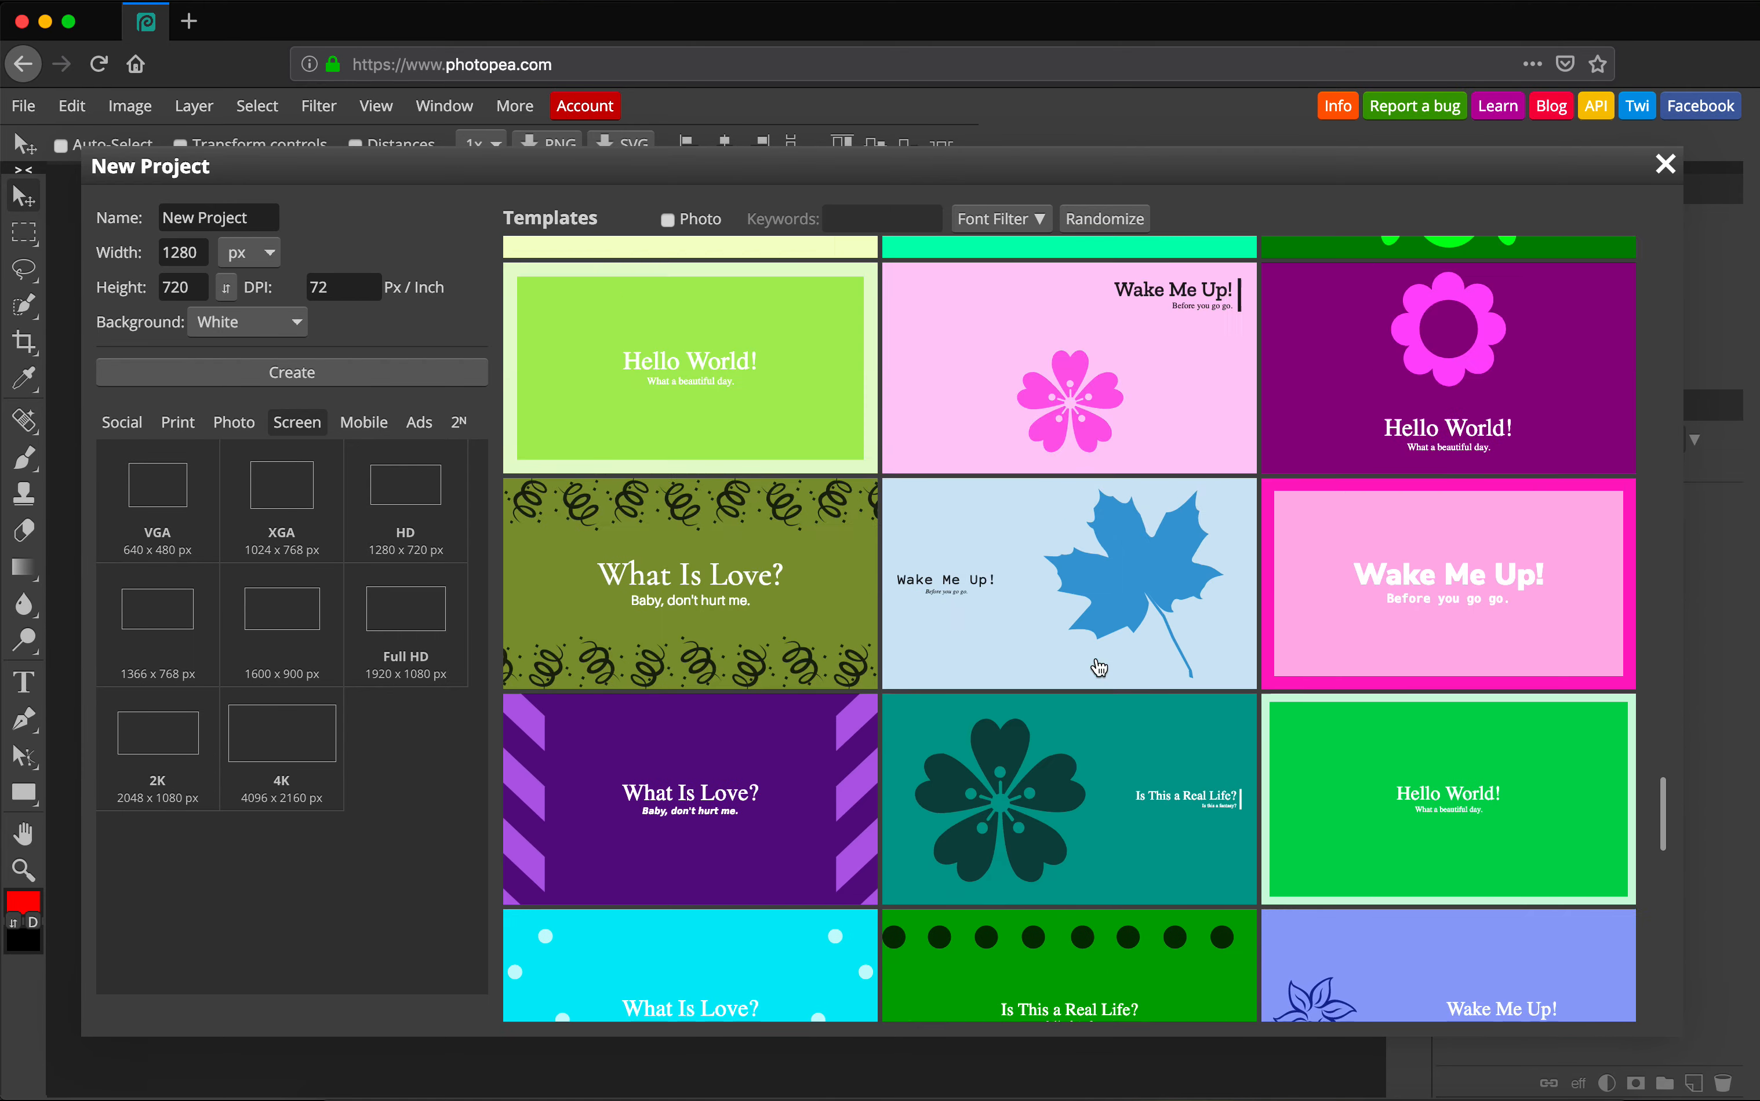
scroll(1099, 668, up, 15)
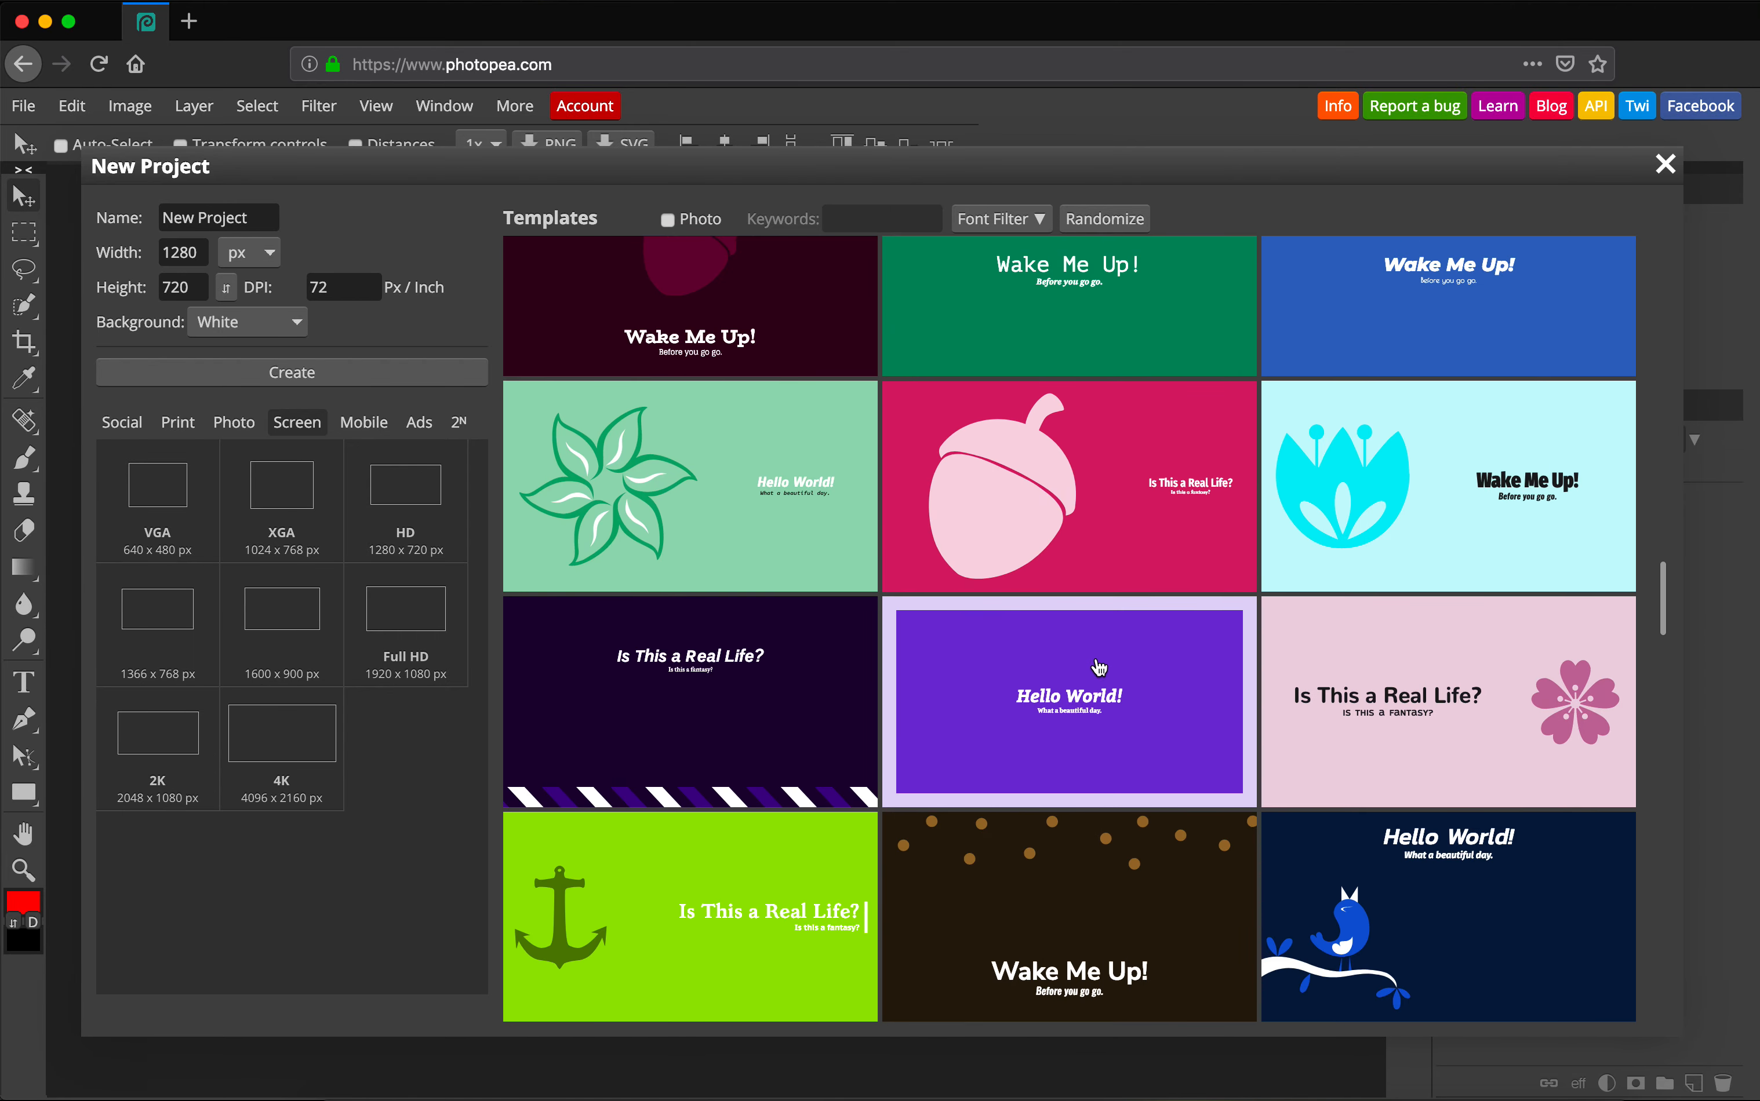
scroll(1096, 662, up, 1)
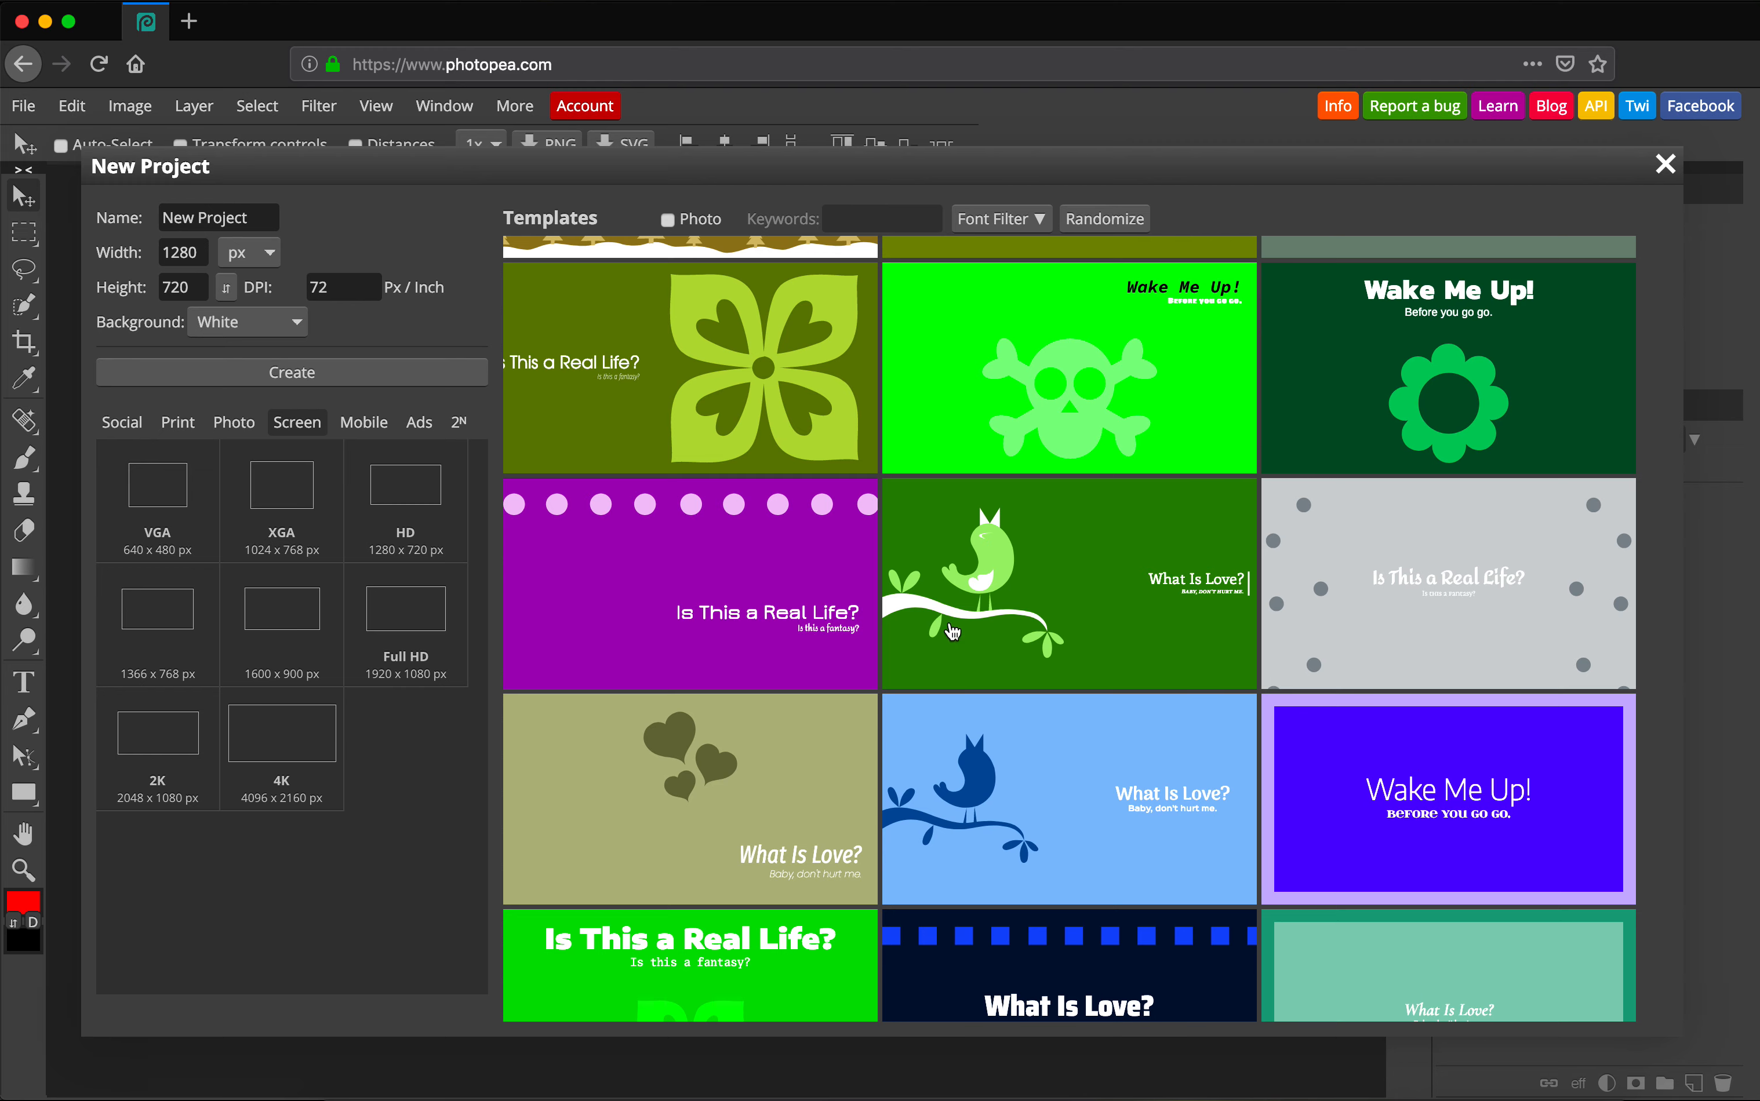
scroll(1055, 492, up, 5)
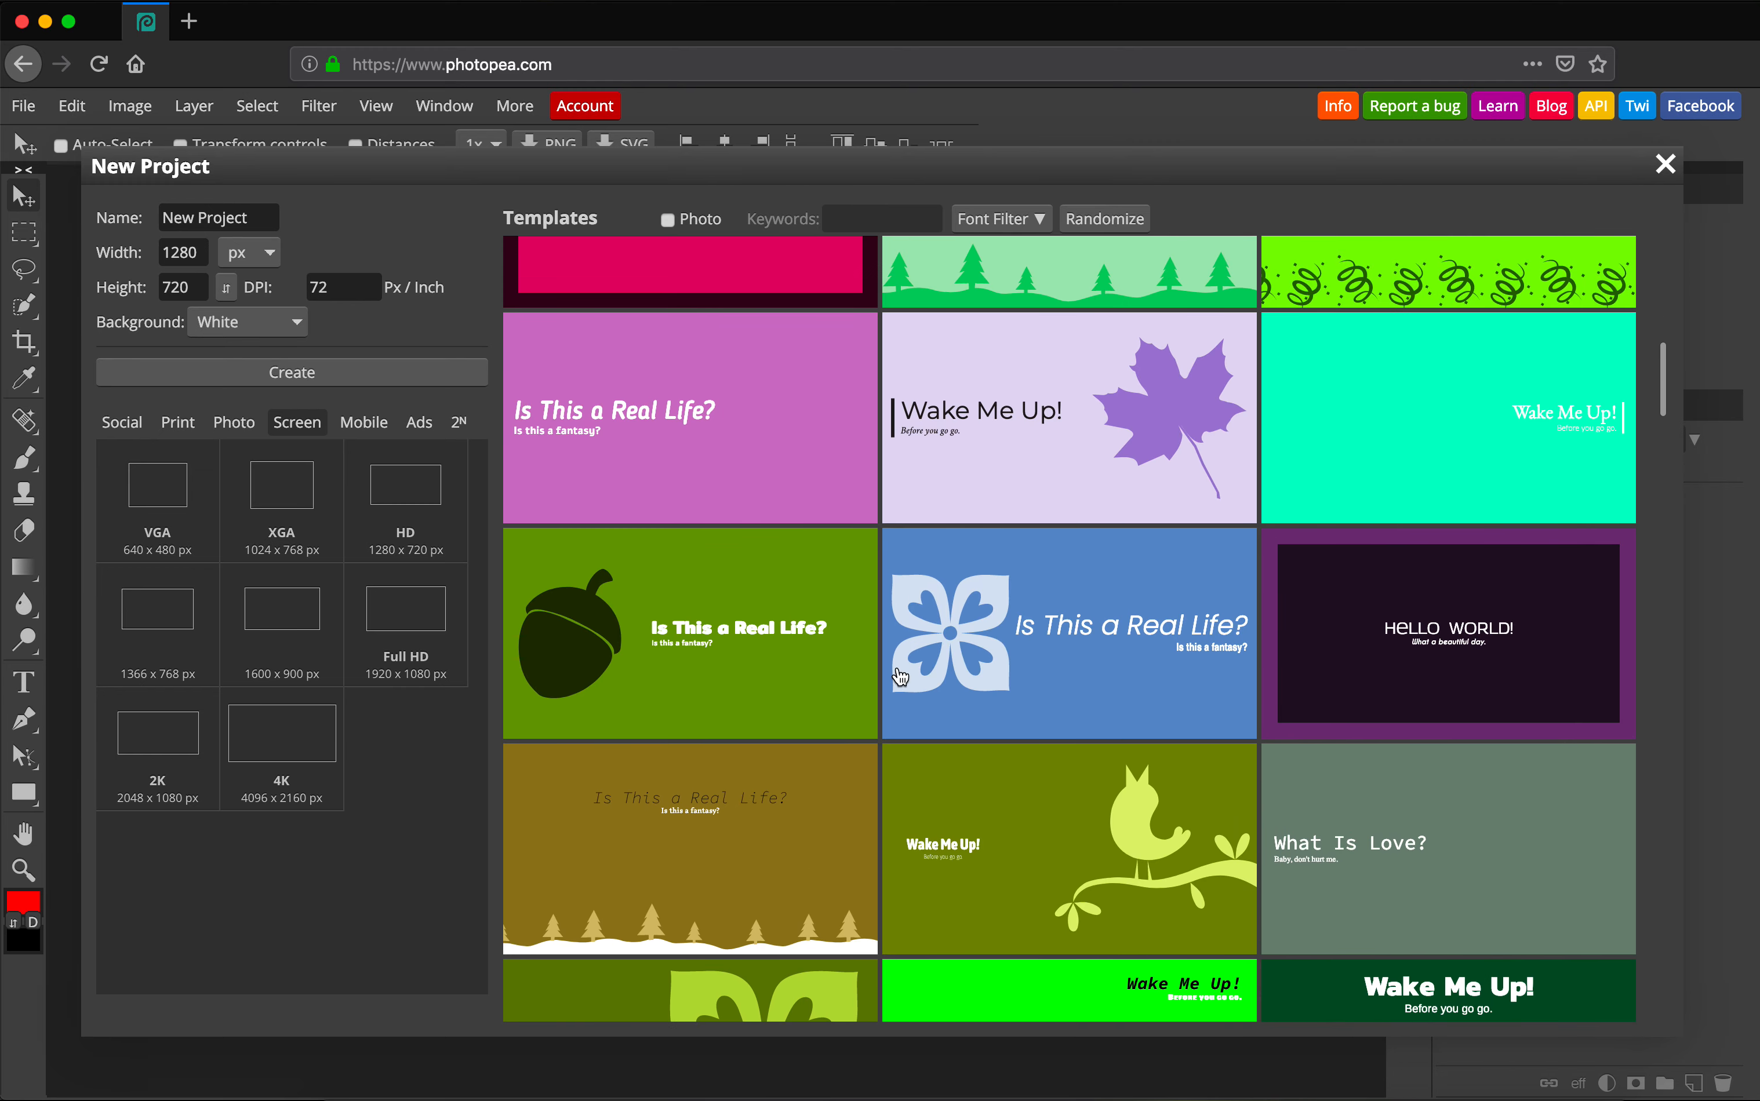
scroll(1180, 477, up, 6)
scroll(1183, 481, up, 3)
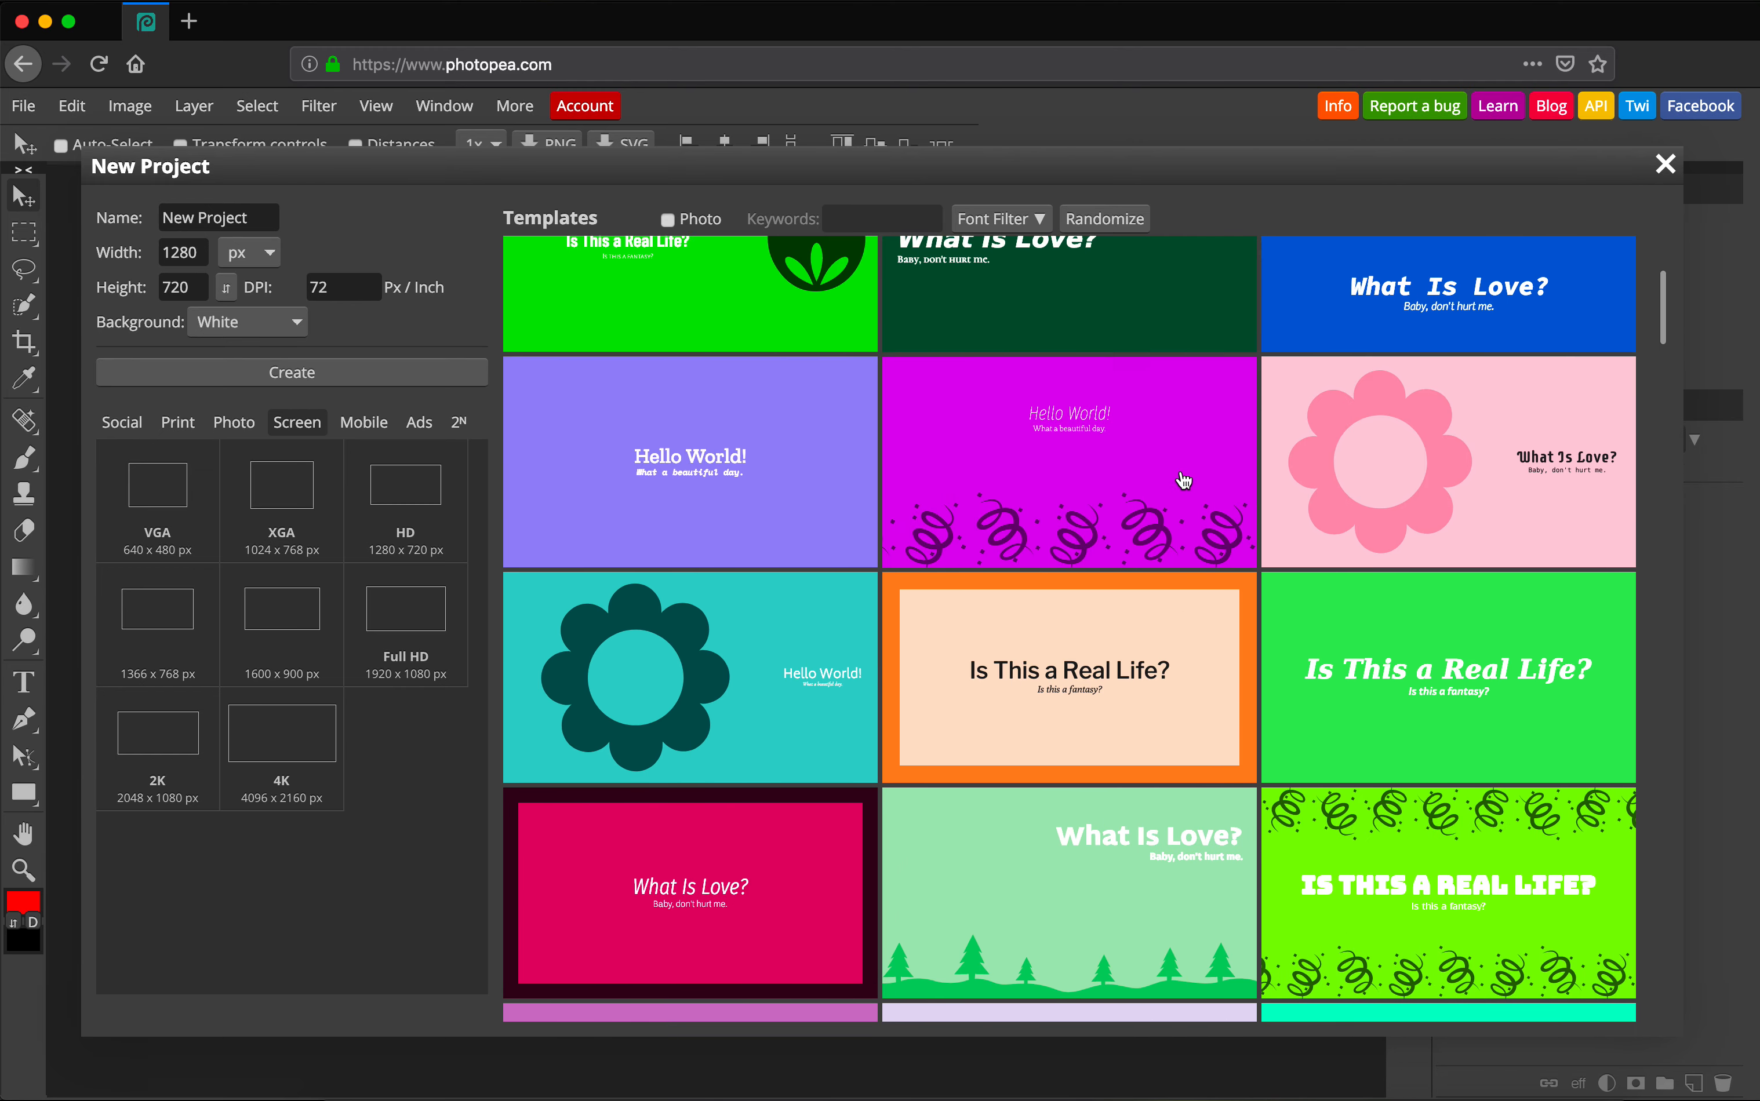
scroll(1183, 481, down, 3)
scroll(1183, 481, up, 3)
scroll(1183, 481, down, 6)
scroll(1184, 480, down, 8)
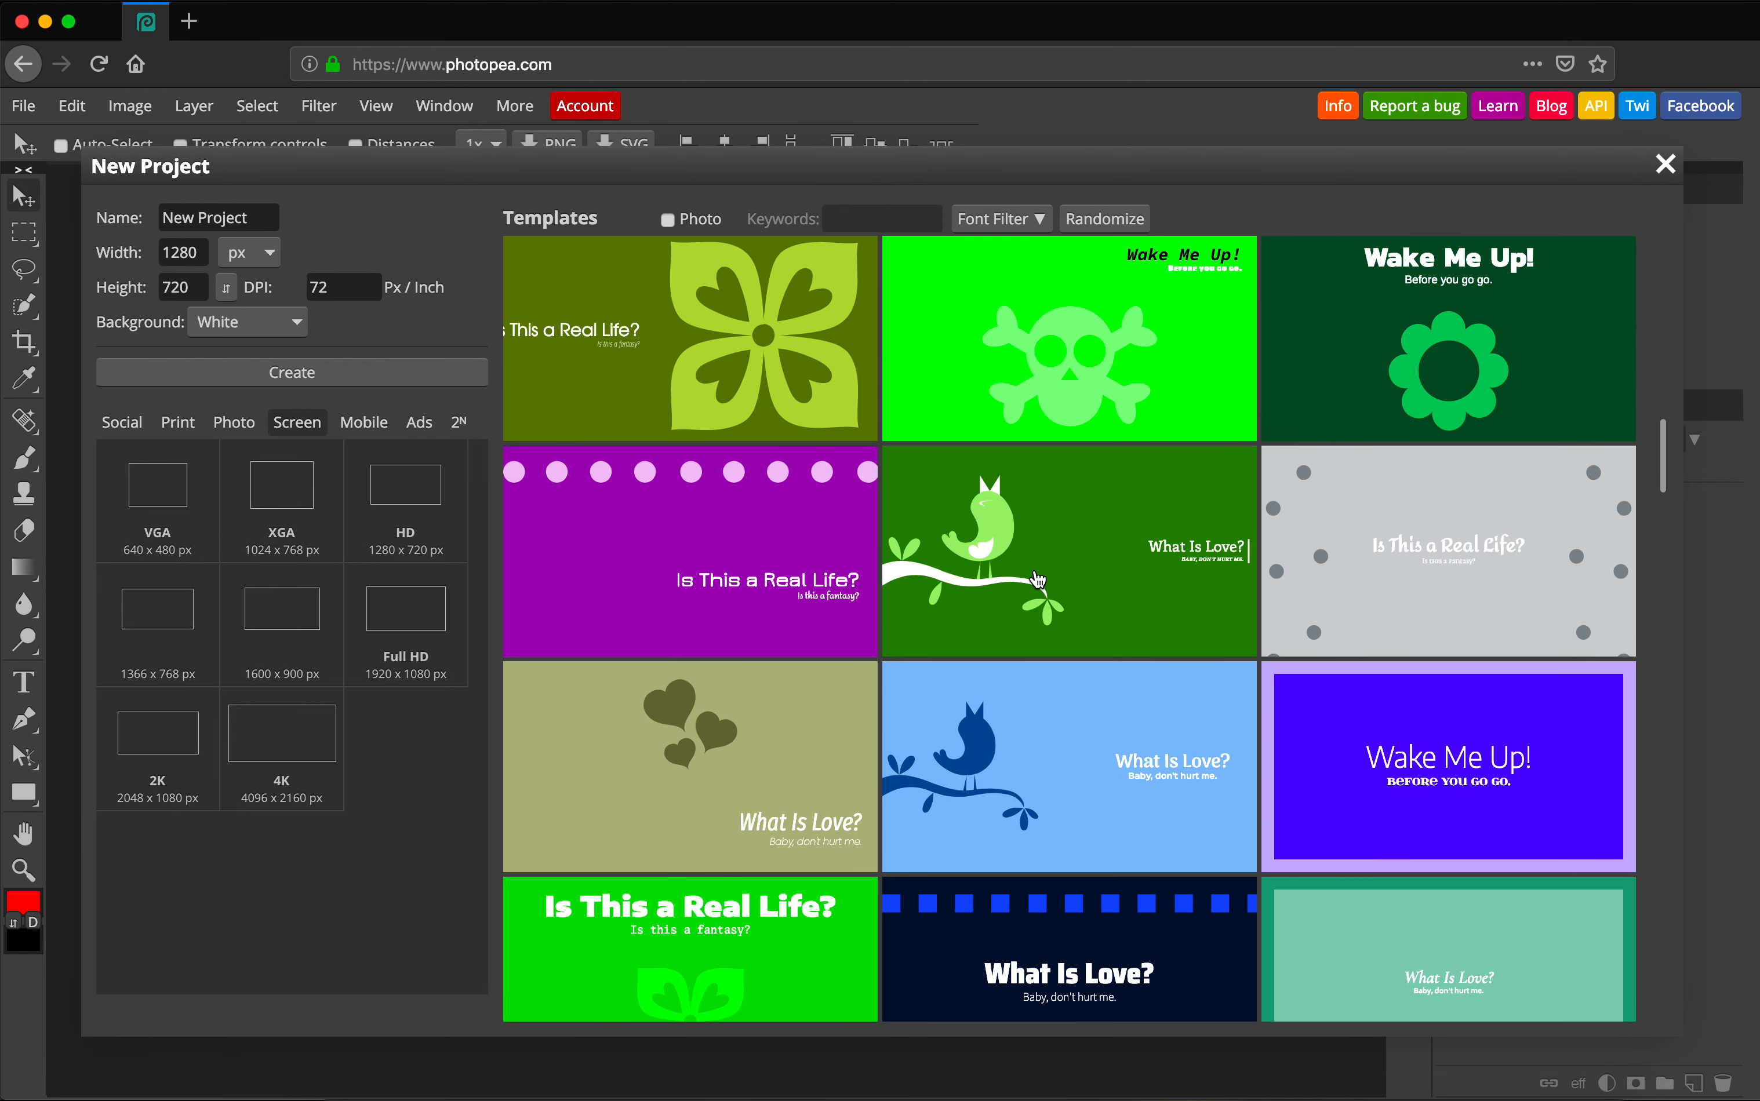
Open the green bird 'What Is Love?' template, check tool variants and panels, and select the bird2 group.
click(1049, 559)
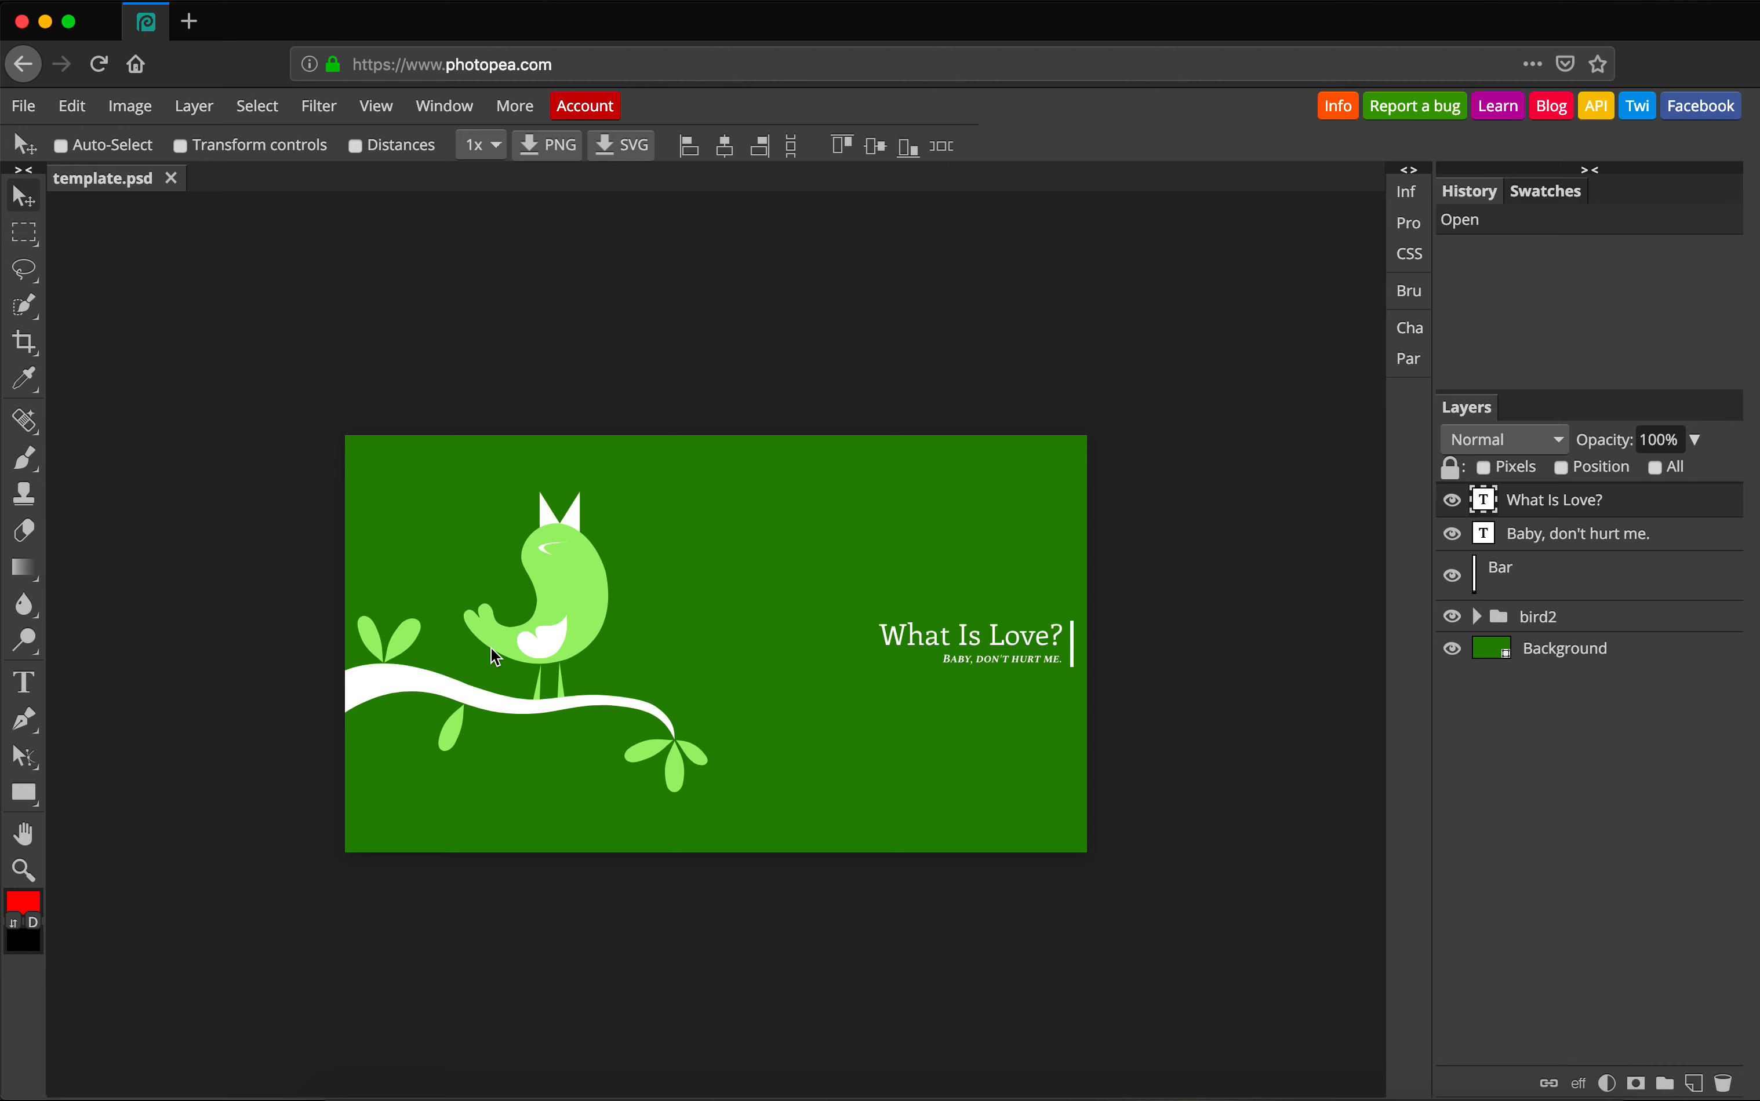
right_click(24, 792)
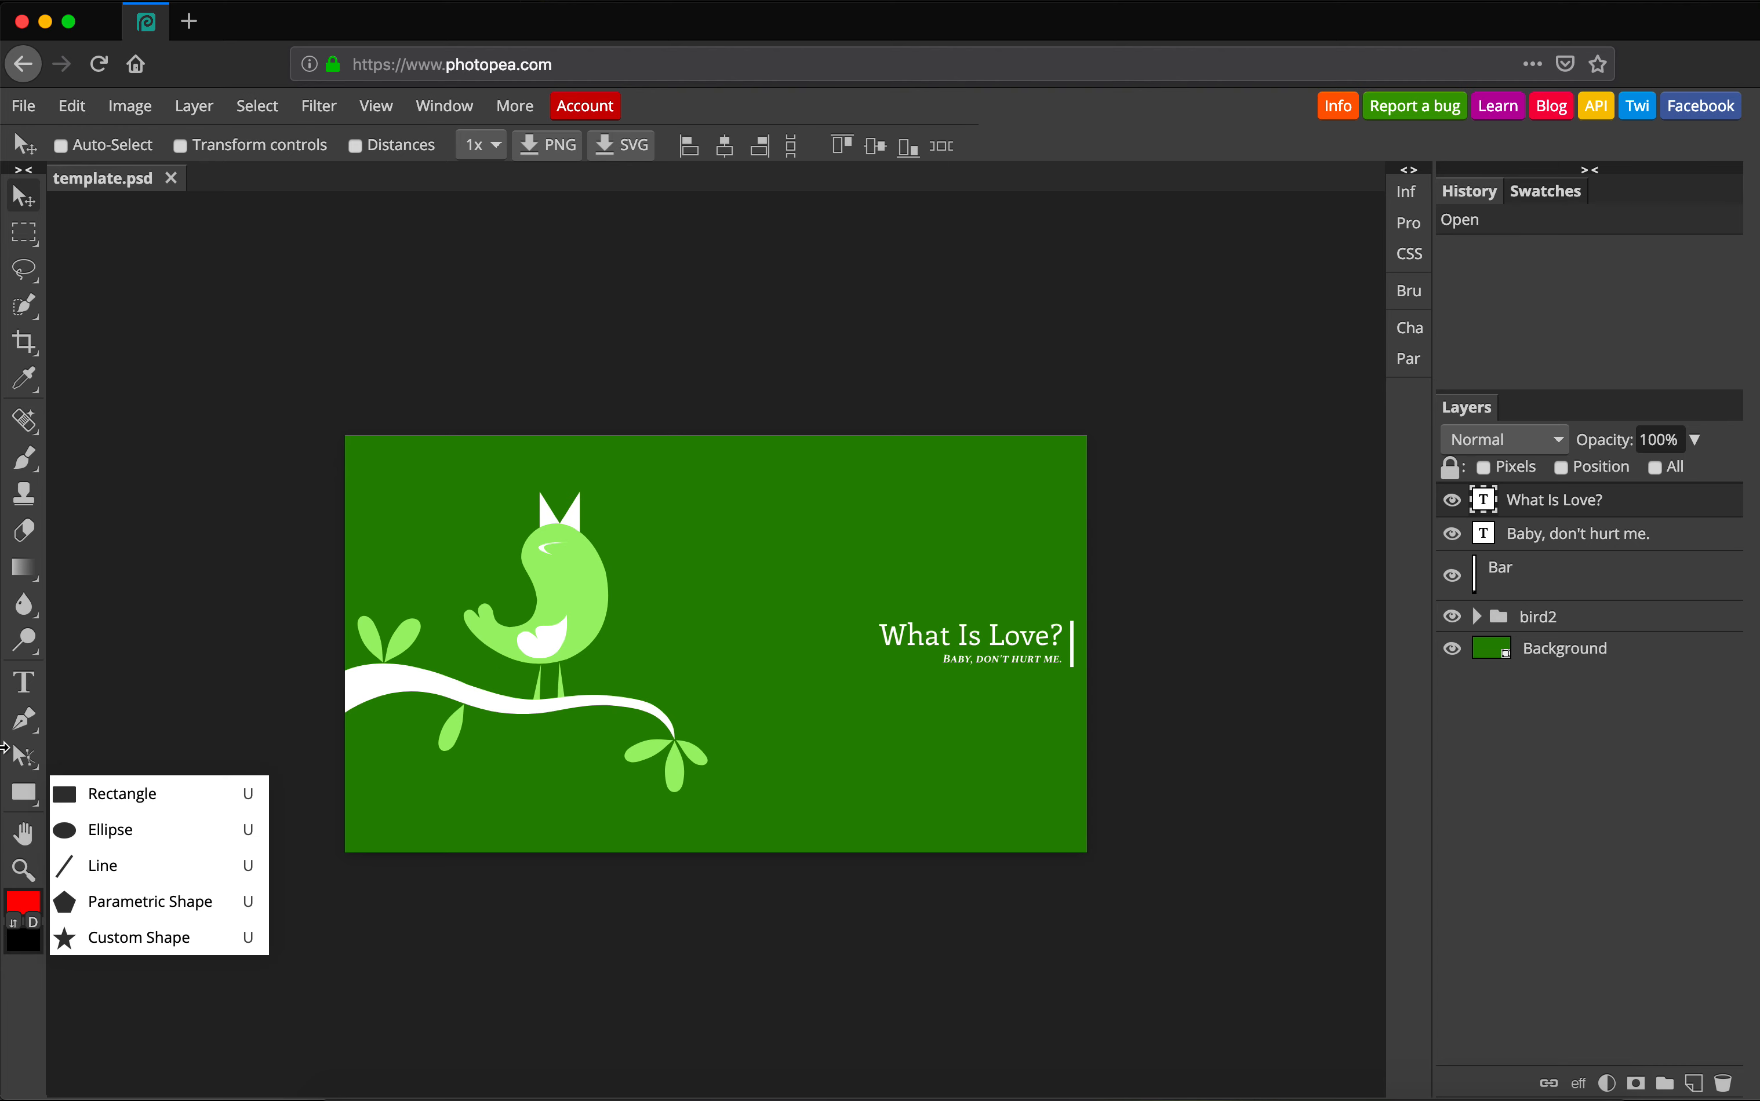
right_click(24, 437)
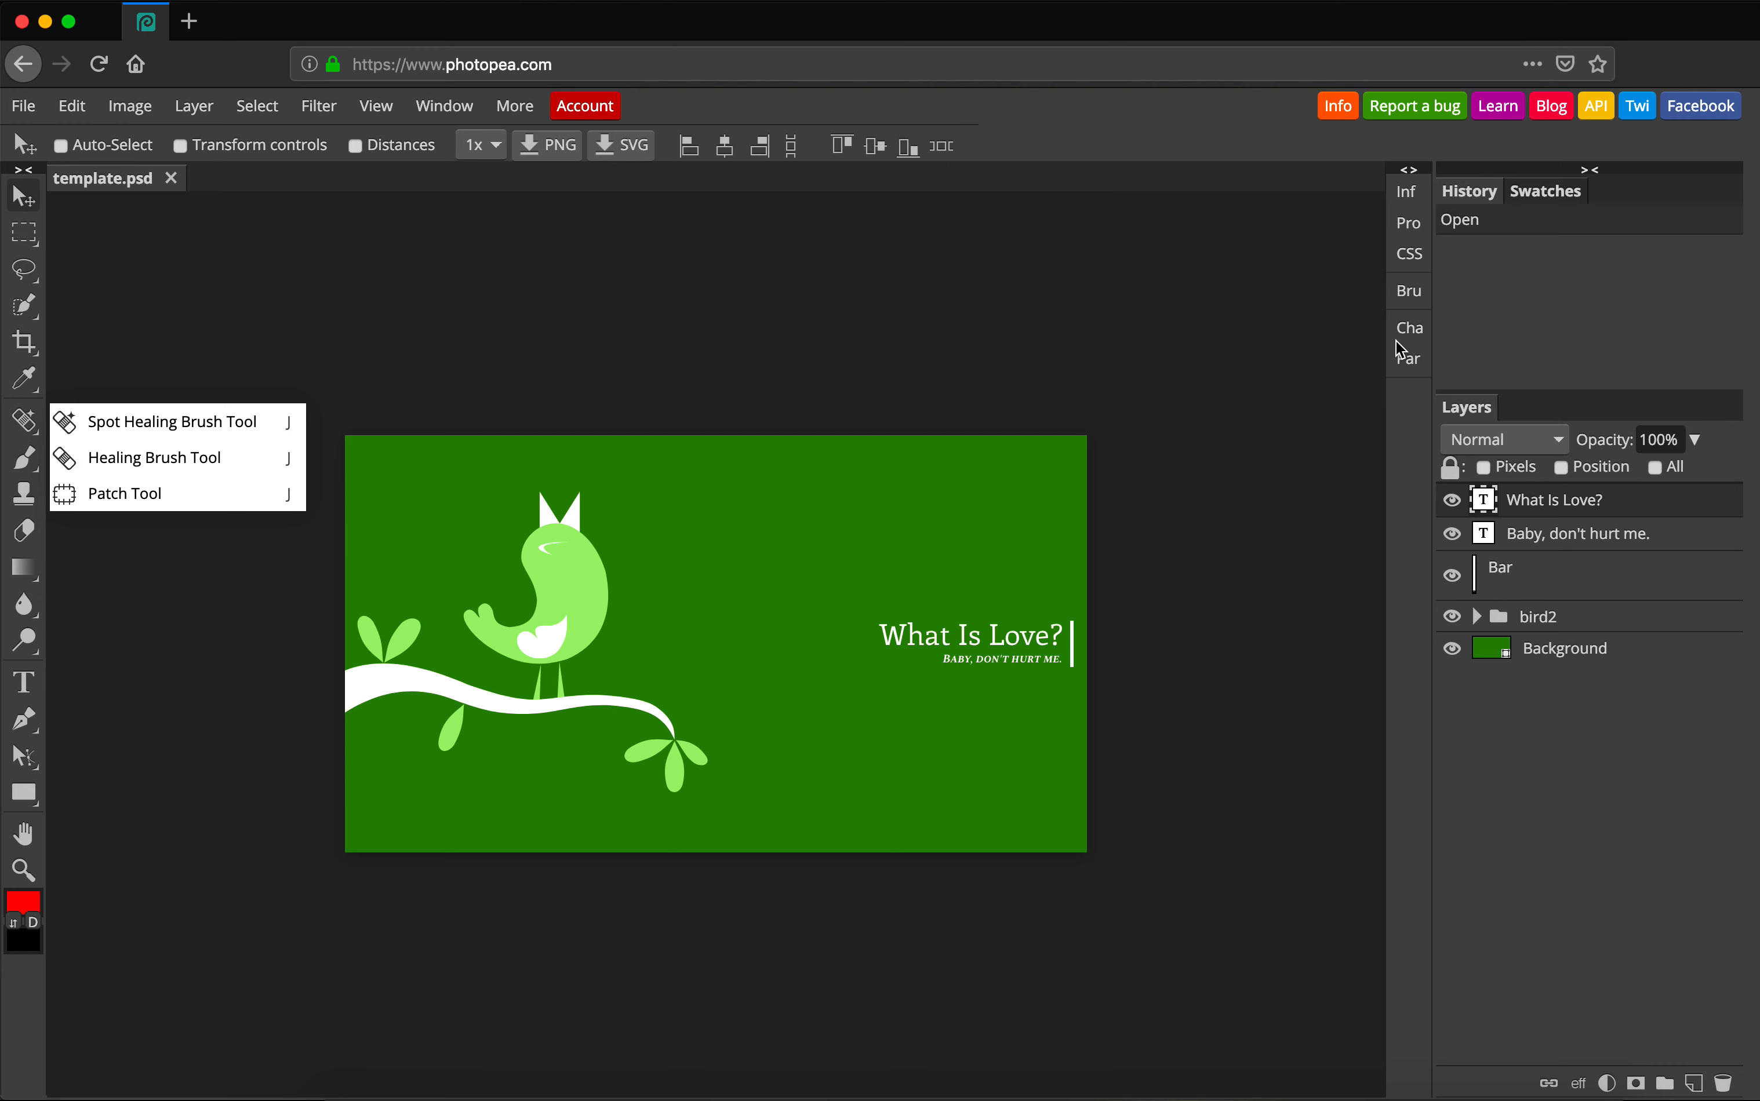
click(616, 246)
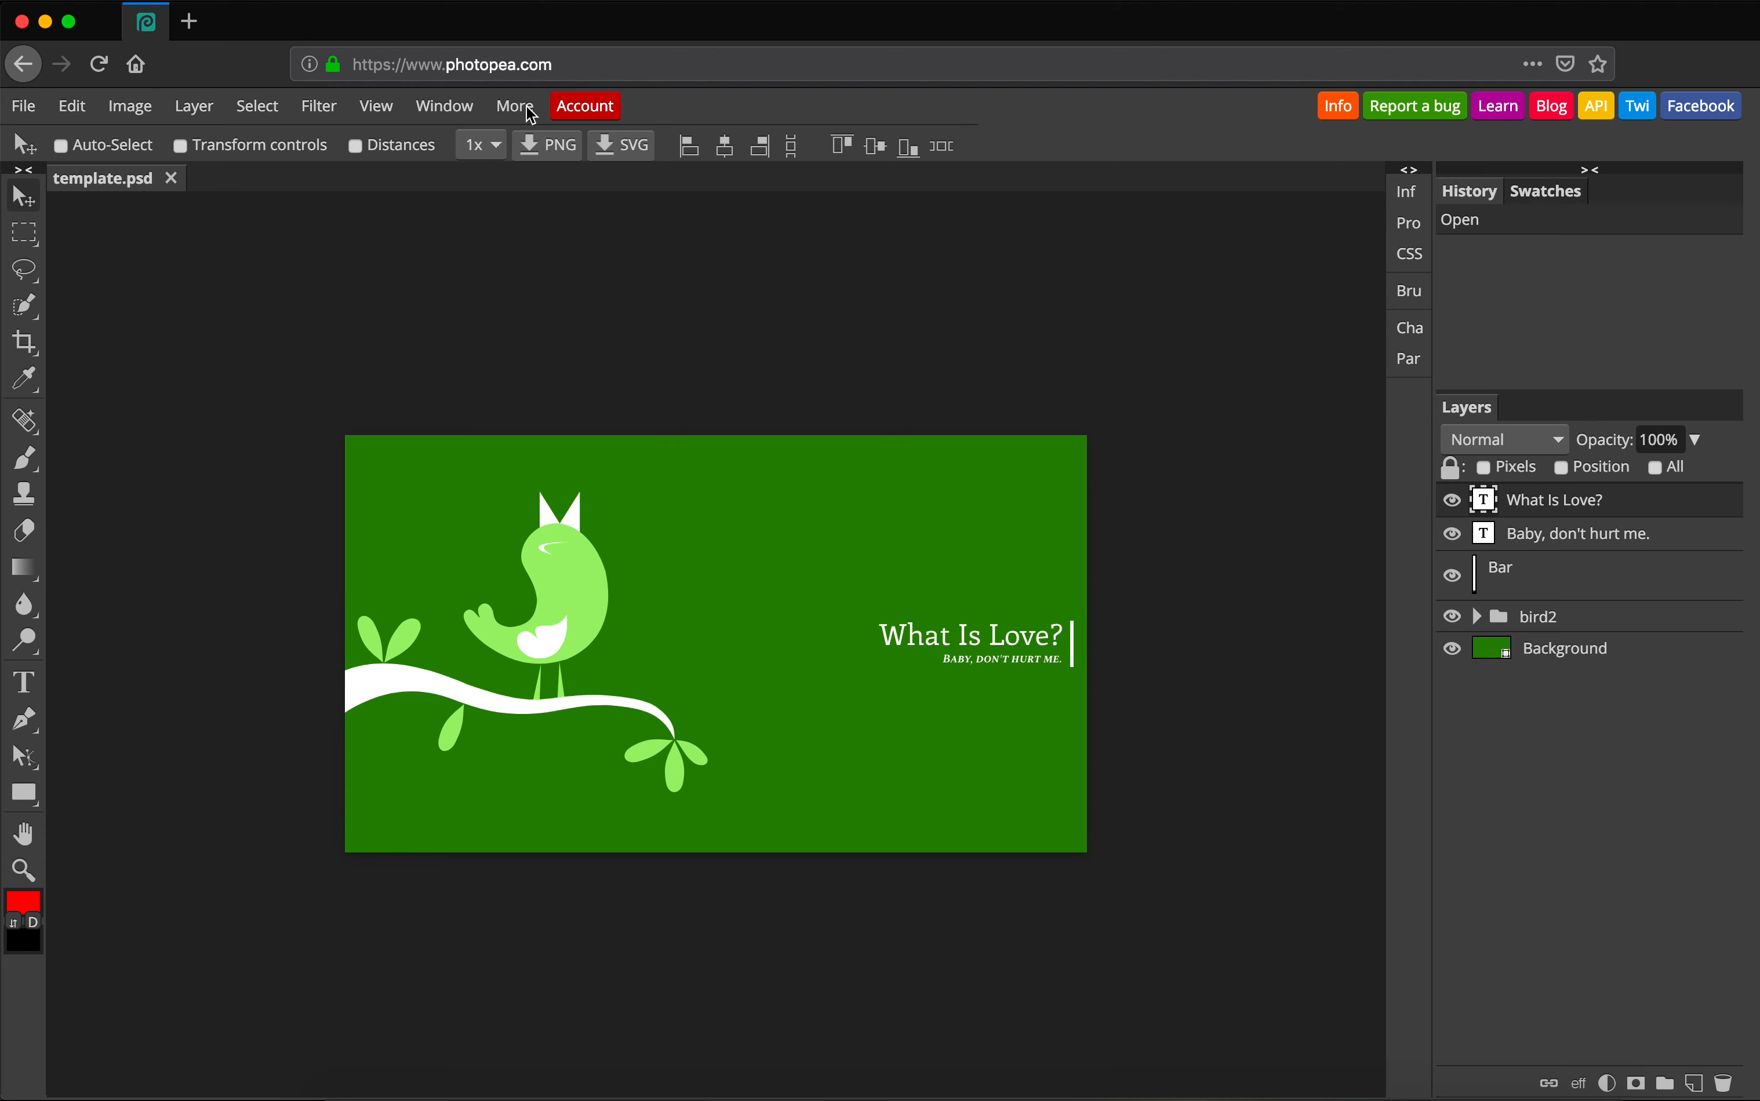
click(449, 117)
click(1492, 621)
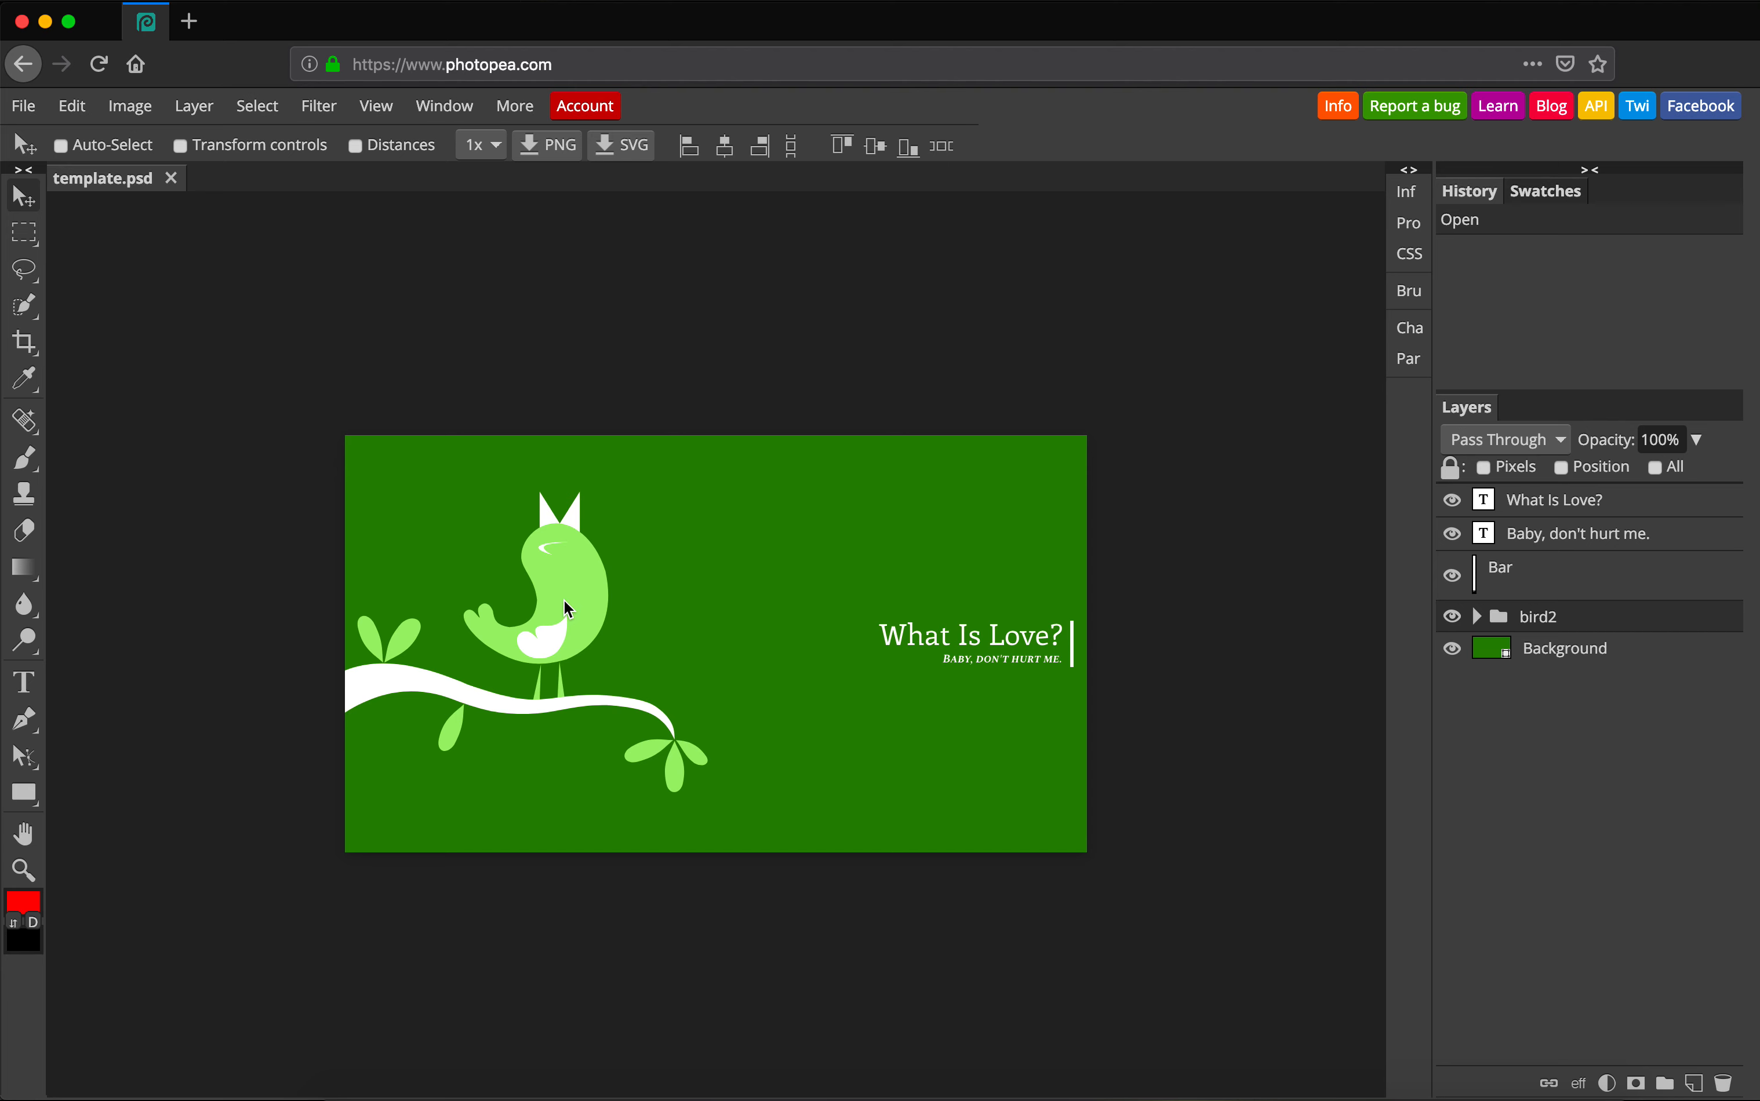
Duplicate bird2, then mirror the copy, shrink it to about 46% and park it lower-right.
drag(566, 604, 746, 634)
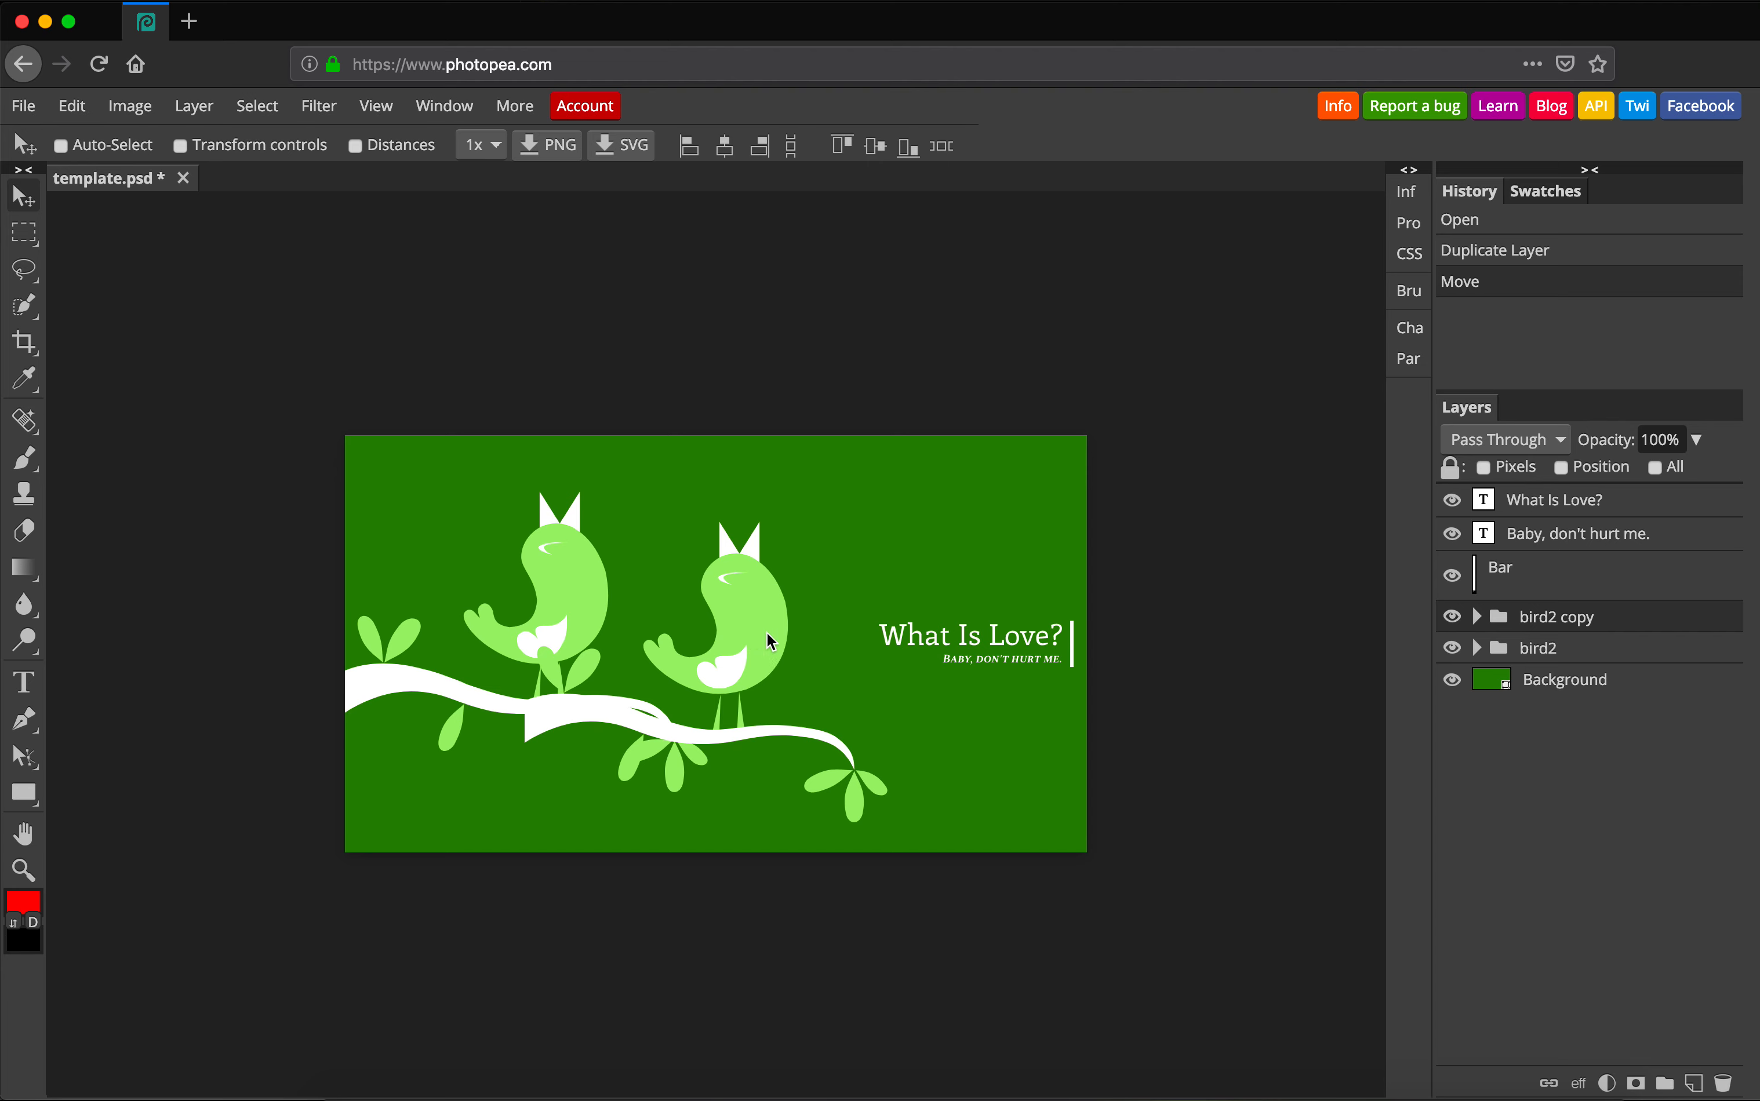
mouse_move(752, 638)
mouse_down()
mouse_move(772, 571)
mouse_move(777, 644)
mouse_up()
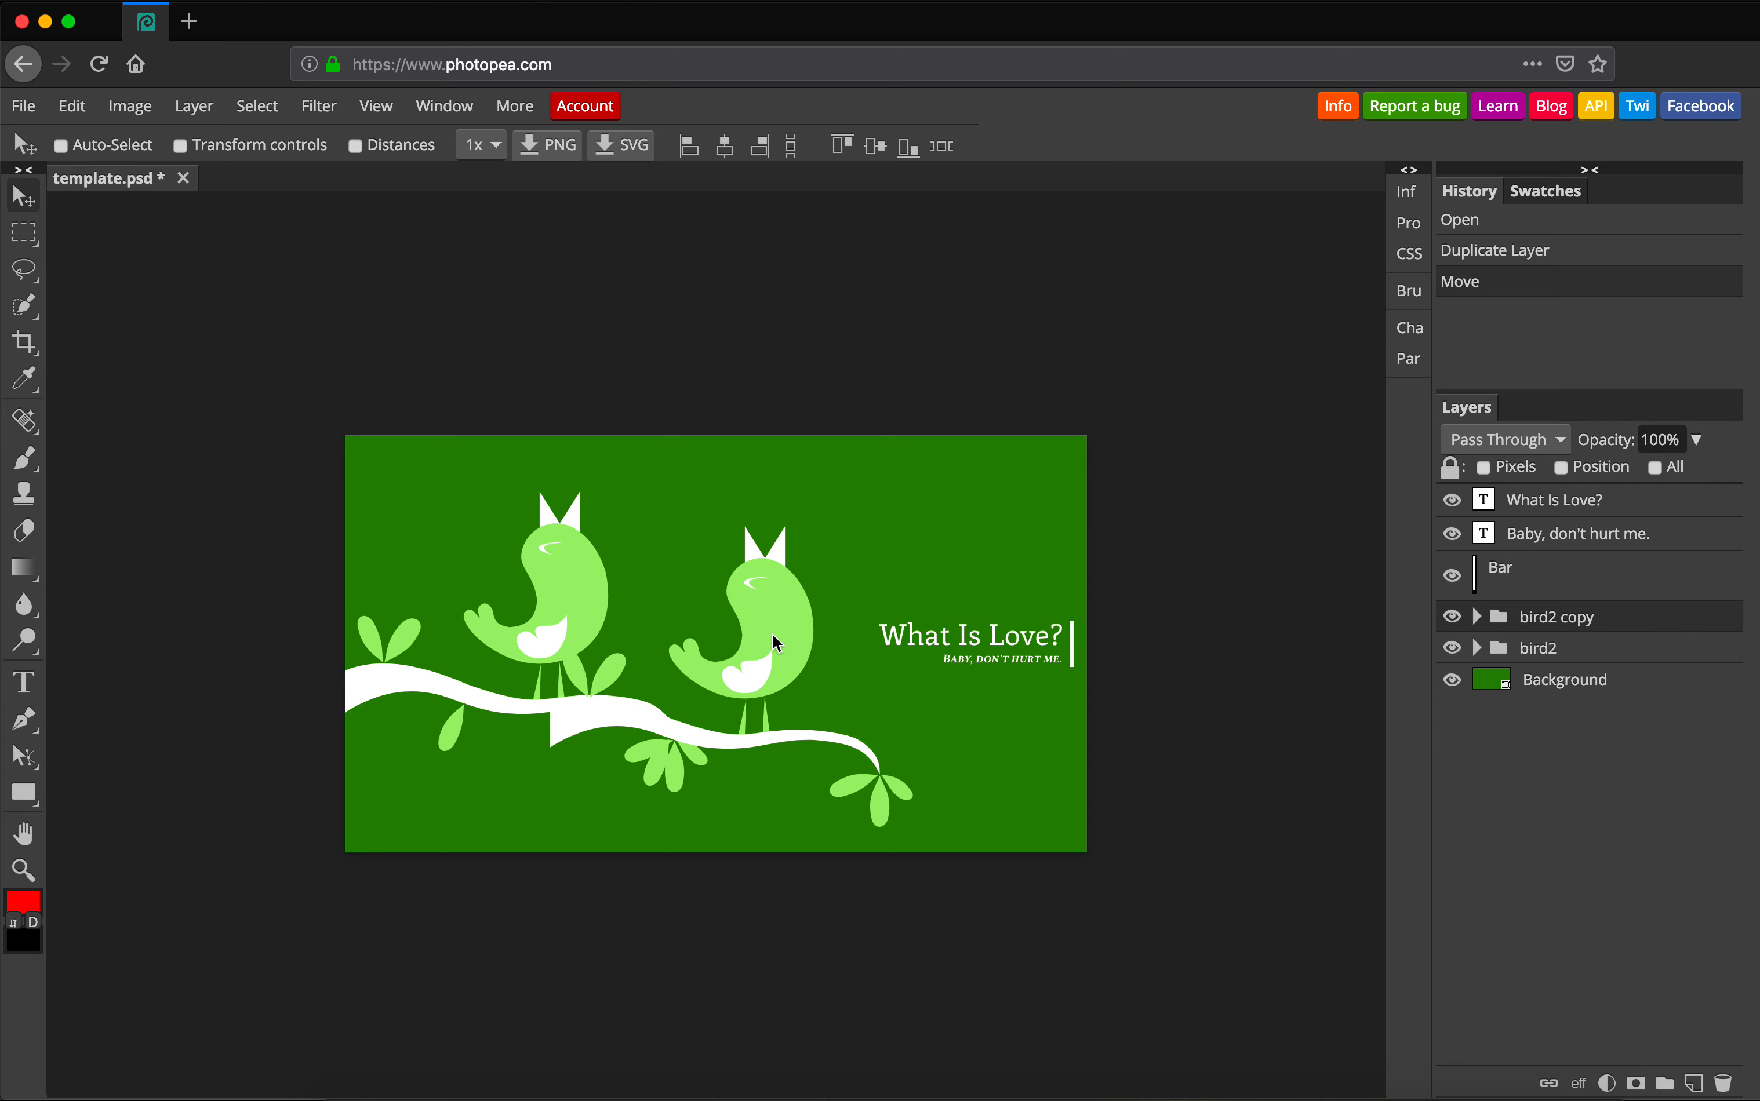
key(ctrl+t)
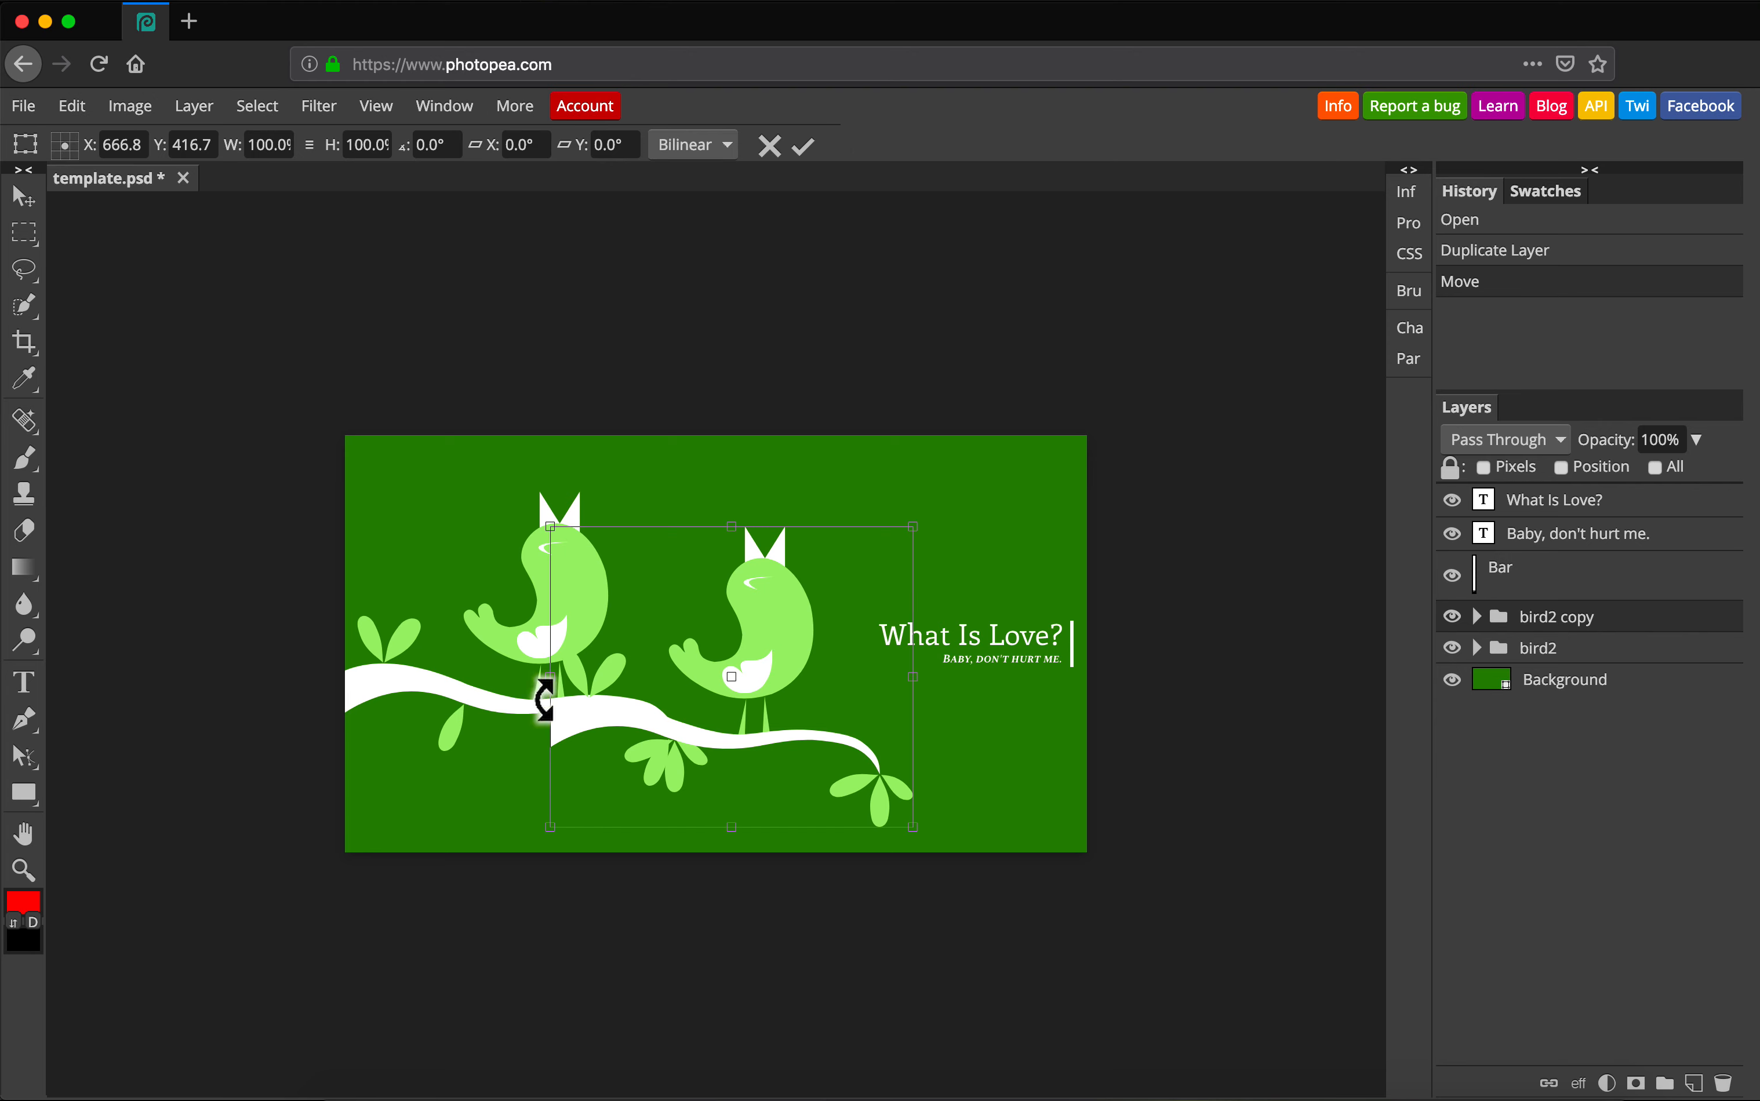
drag(548, 675, 1224, 692)
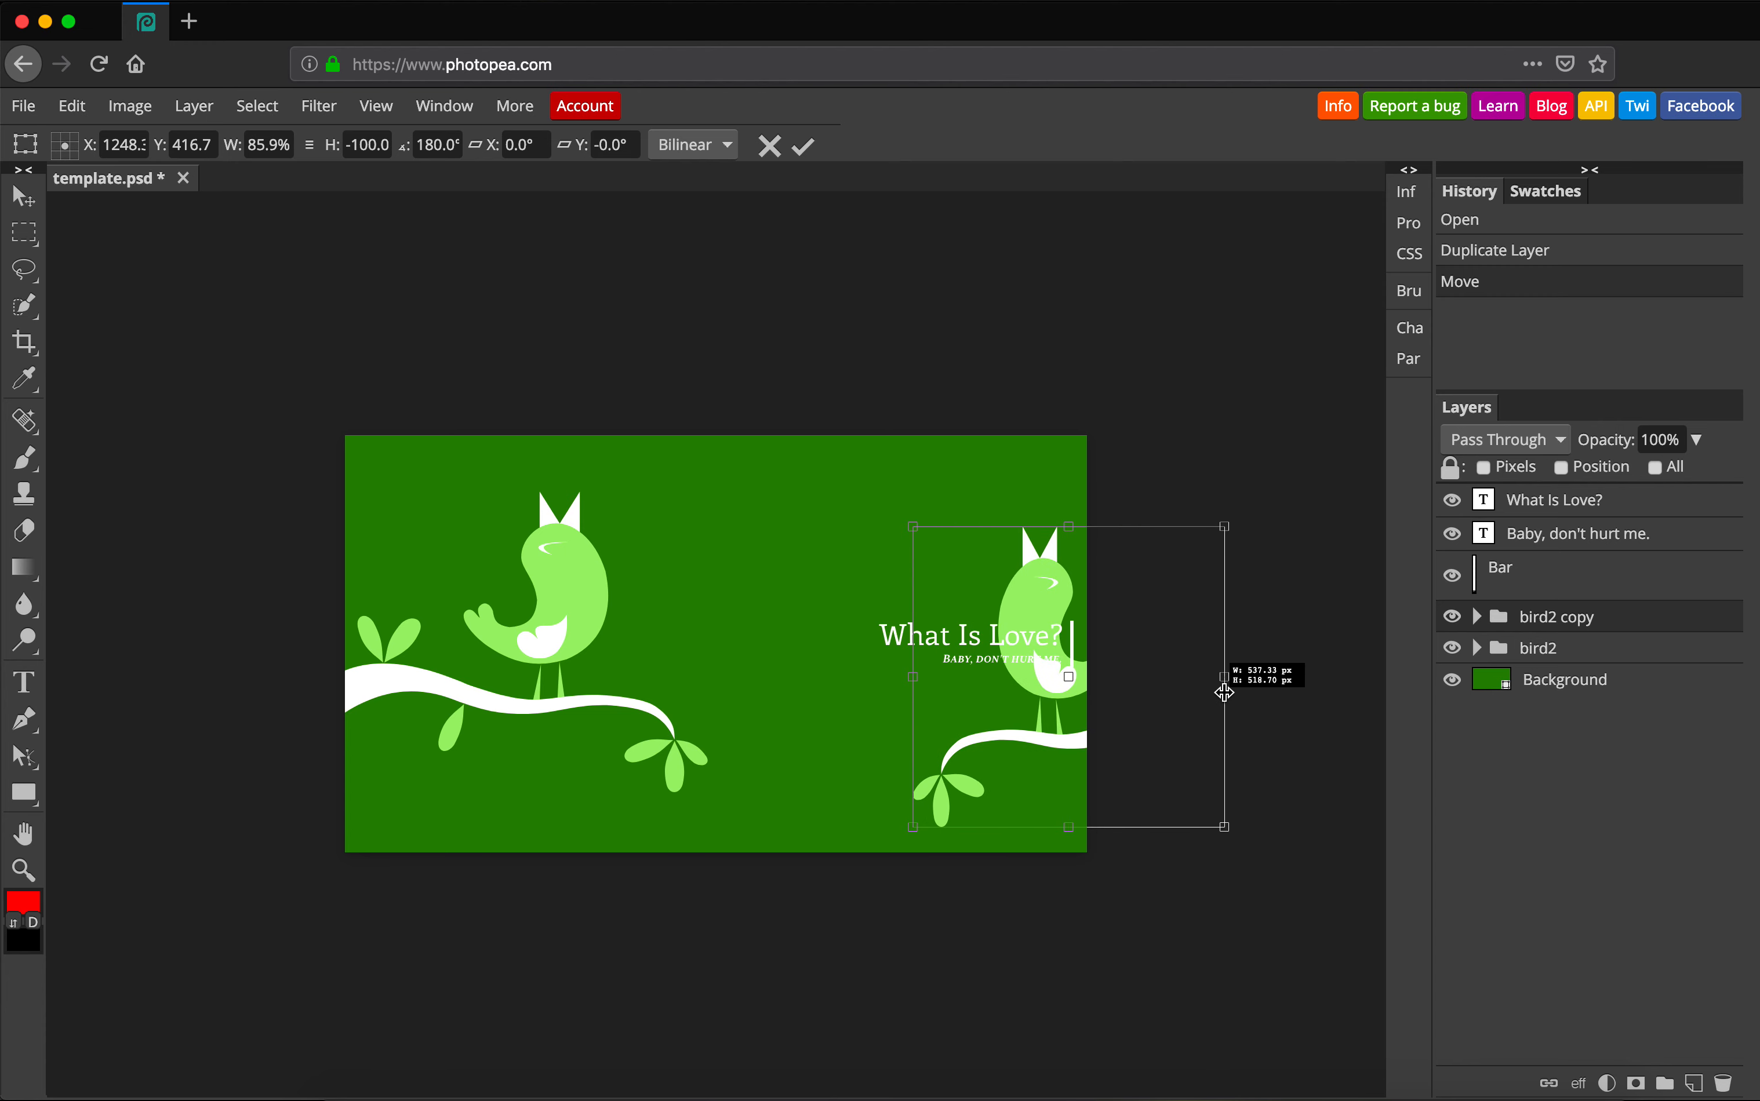
drag(913, 527, 1112, 630)
drag(1052, 665, 962, 758)
key(Return)
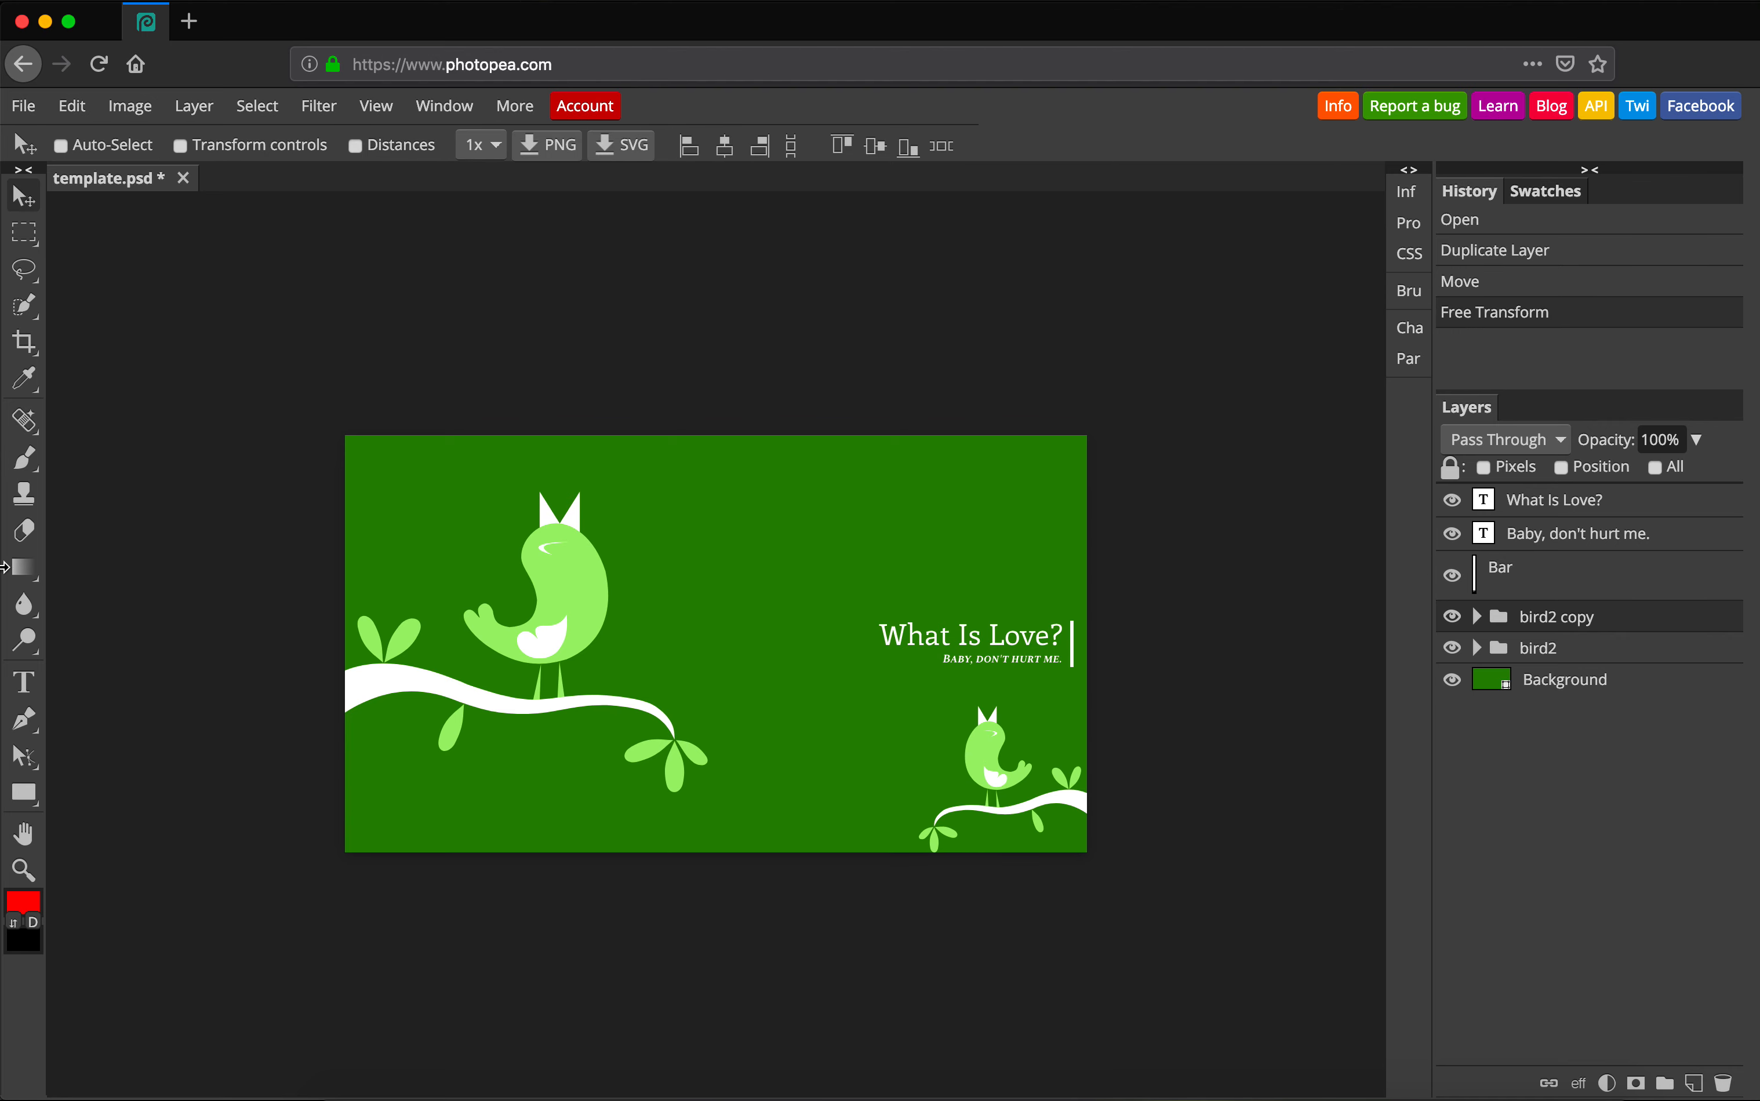
Replace the 'What Is Love?' heading with the card owner's full name.
click(28, 689)
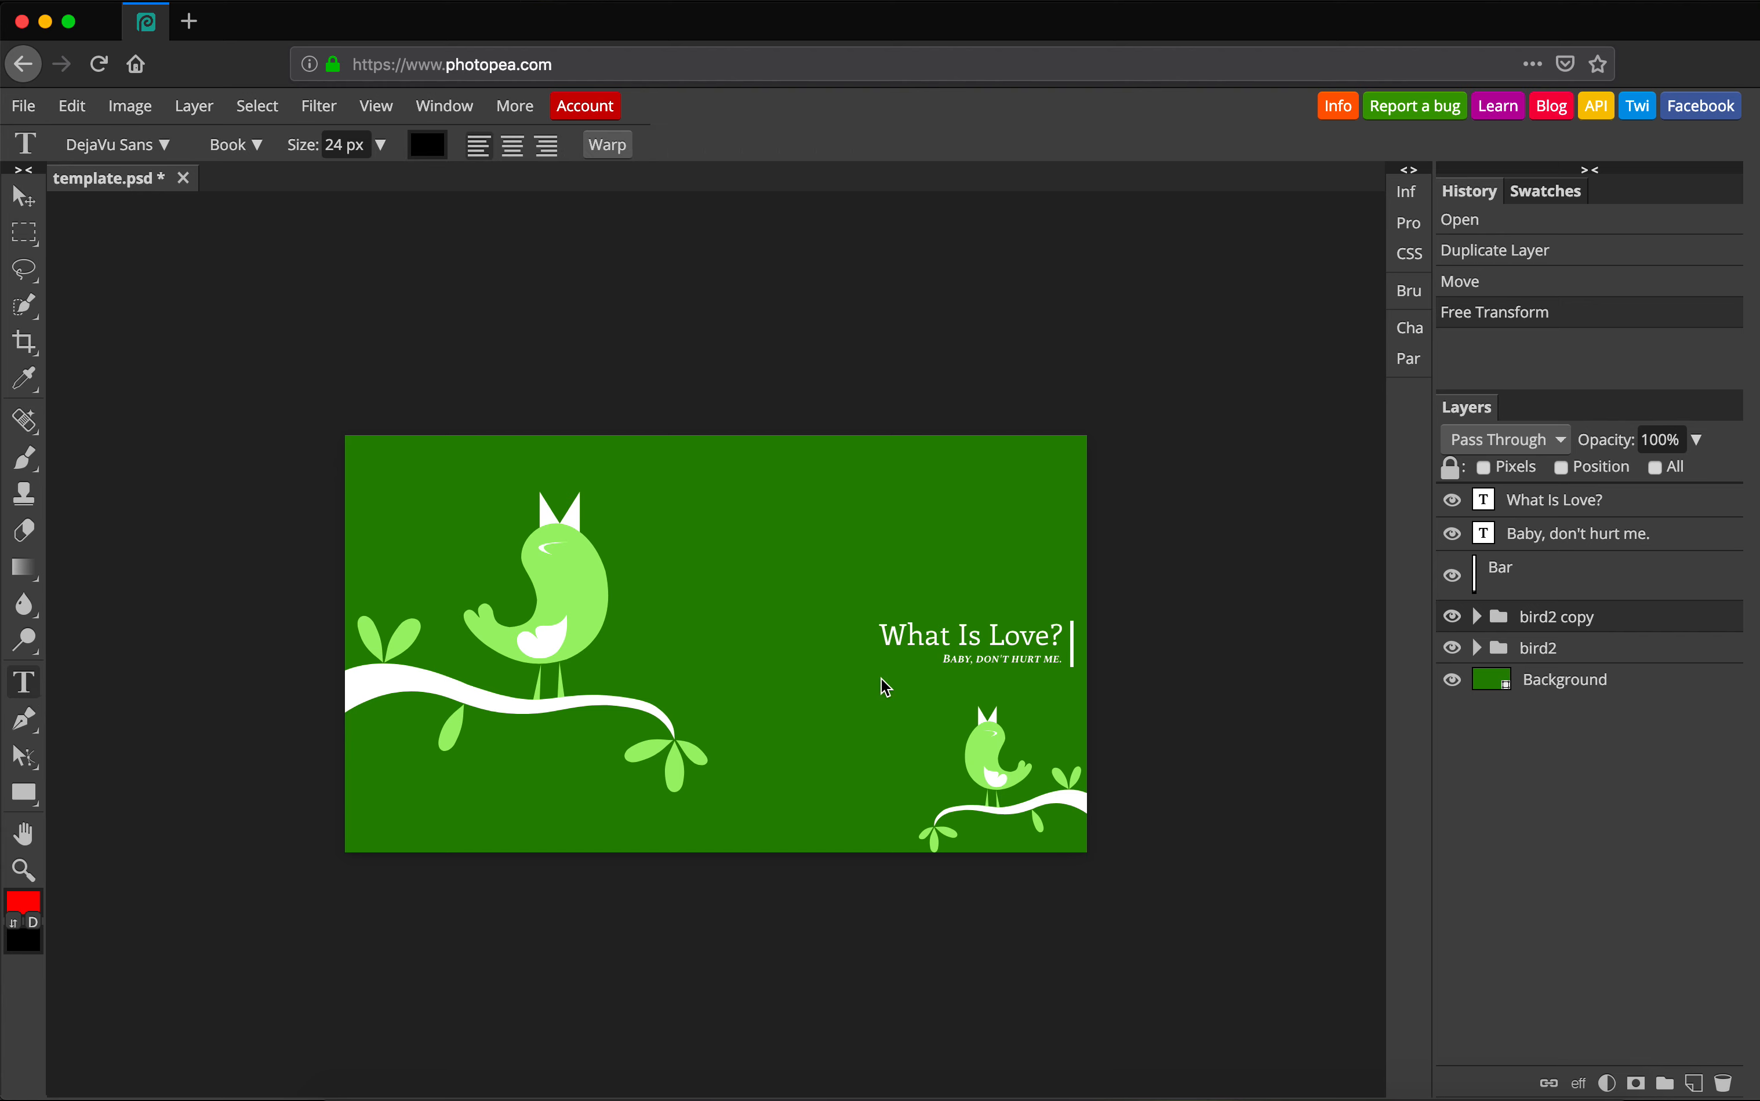
click(946, 639)
key(super+a)
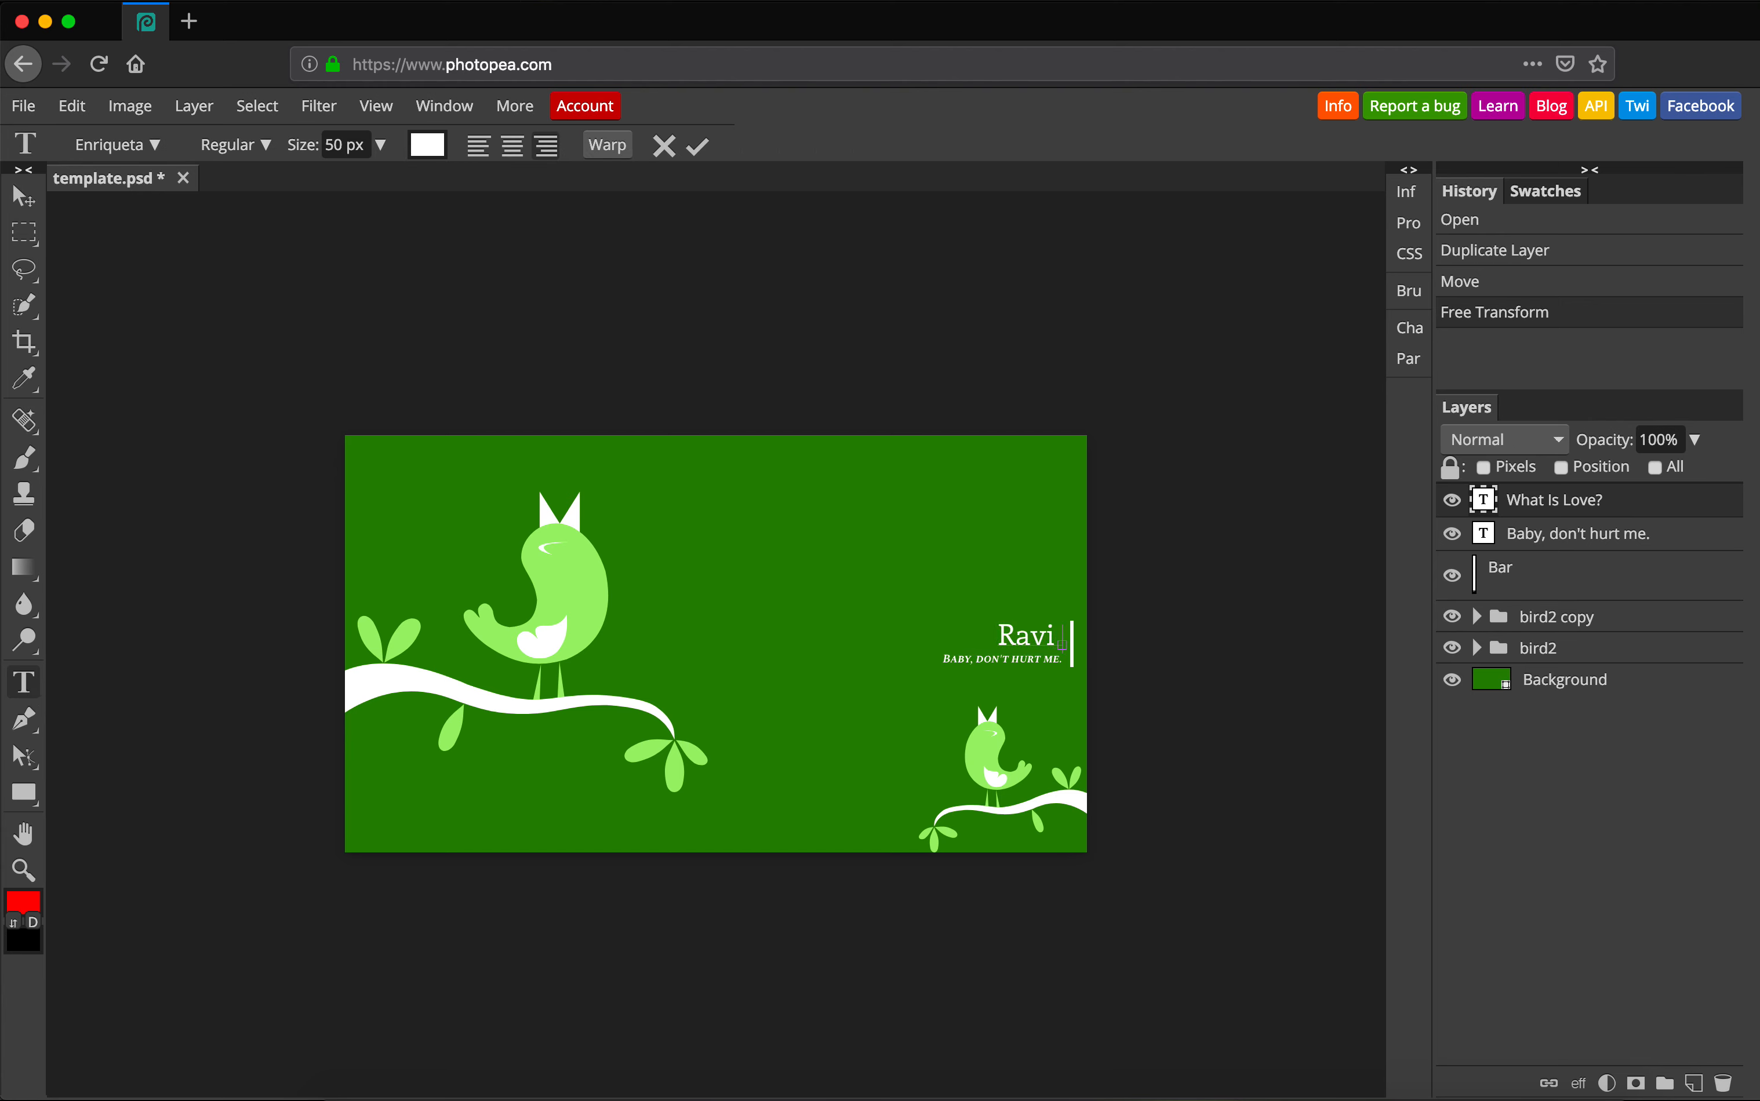
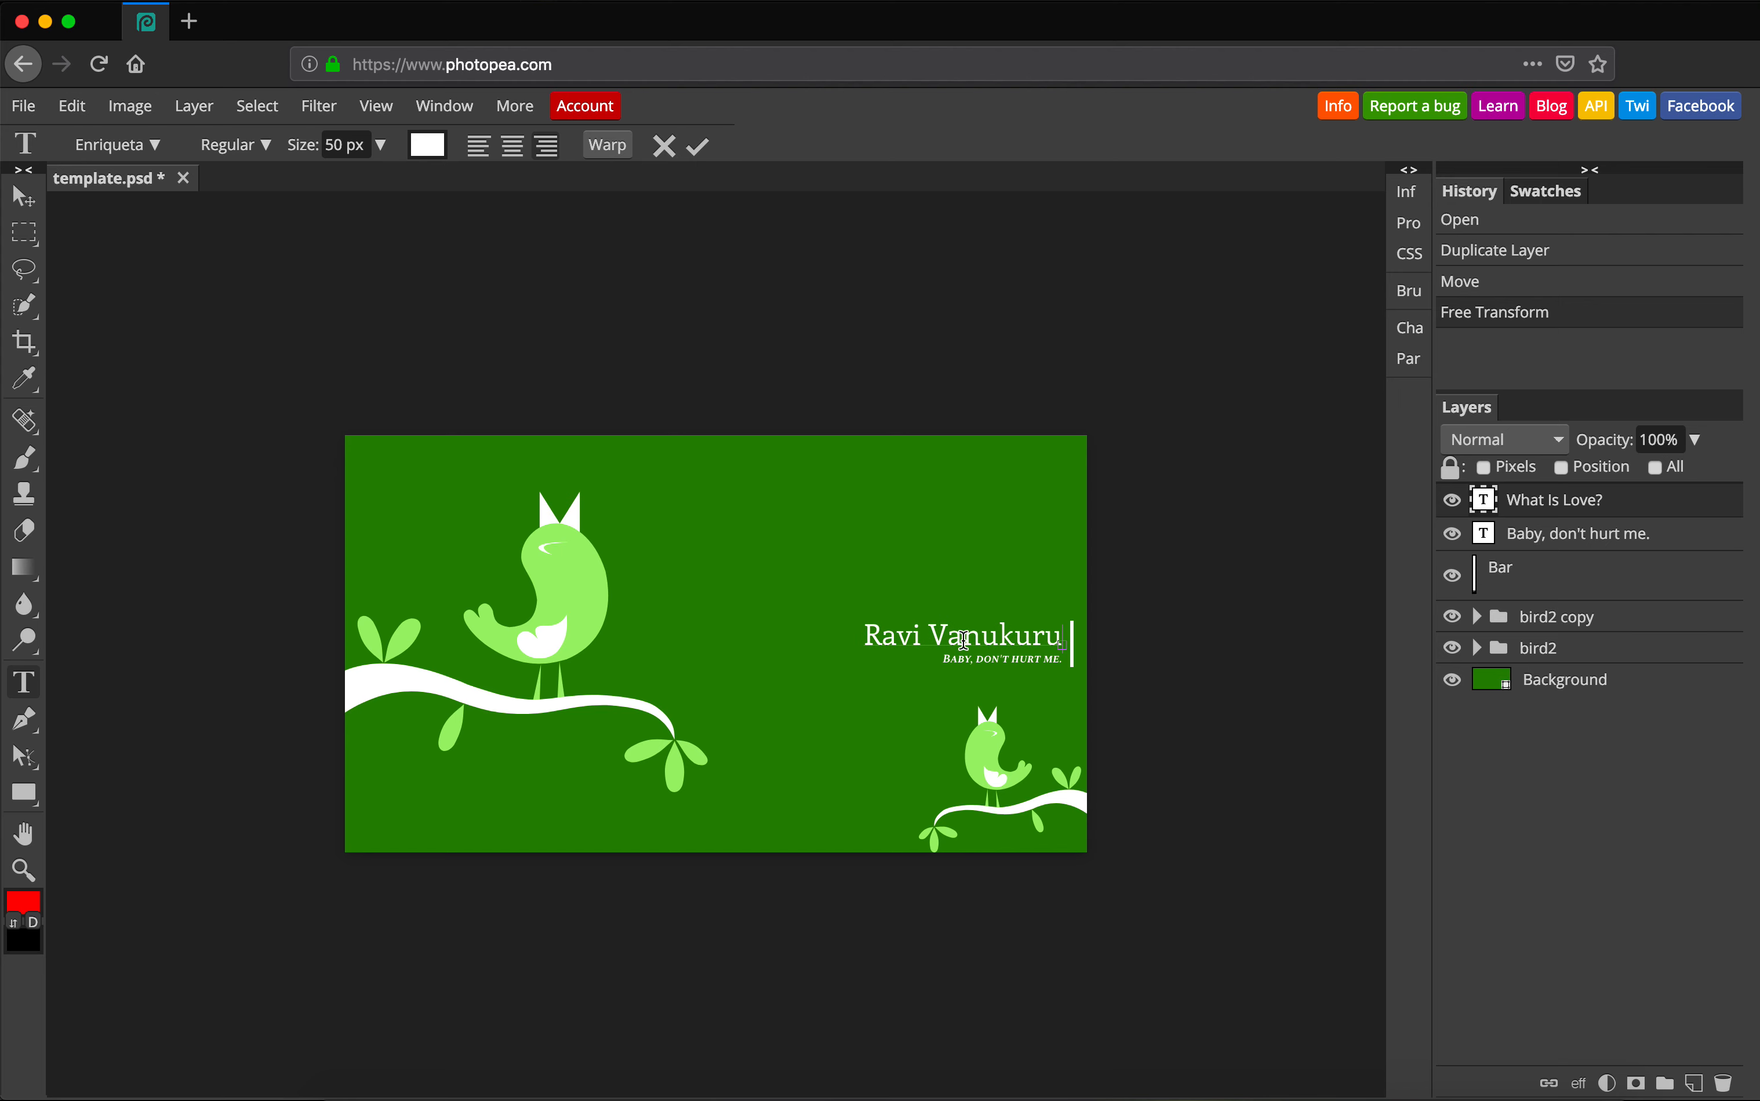
click(24, 198)
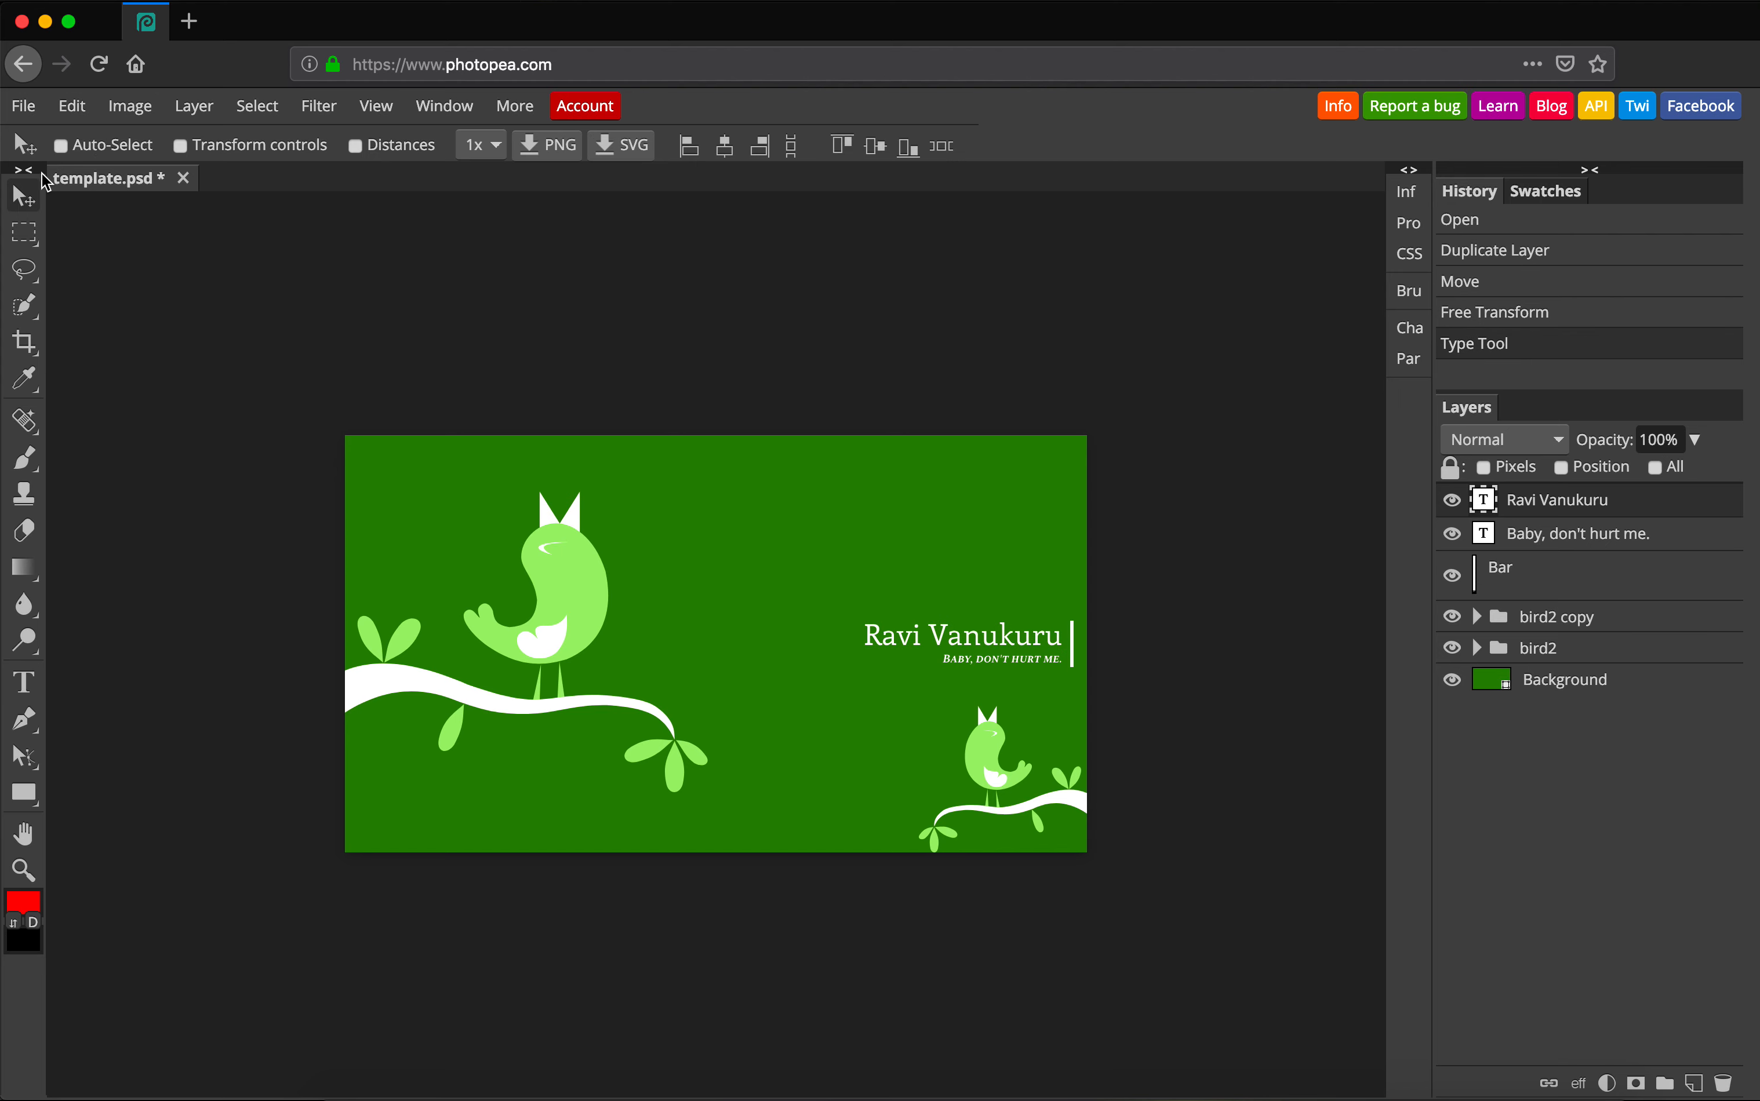
Change the small tagline beneath it to 'Web Developer'.
click(24, 682)
click(1017, 659)
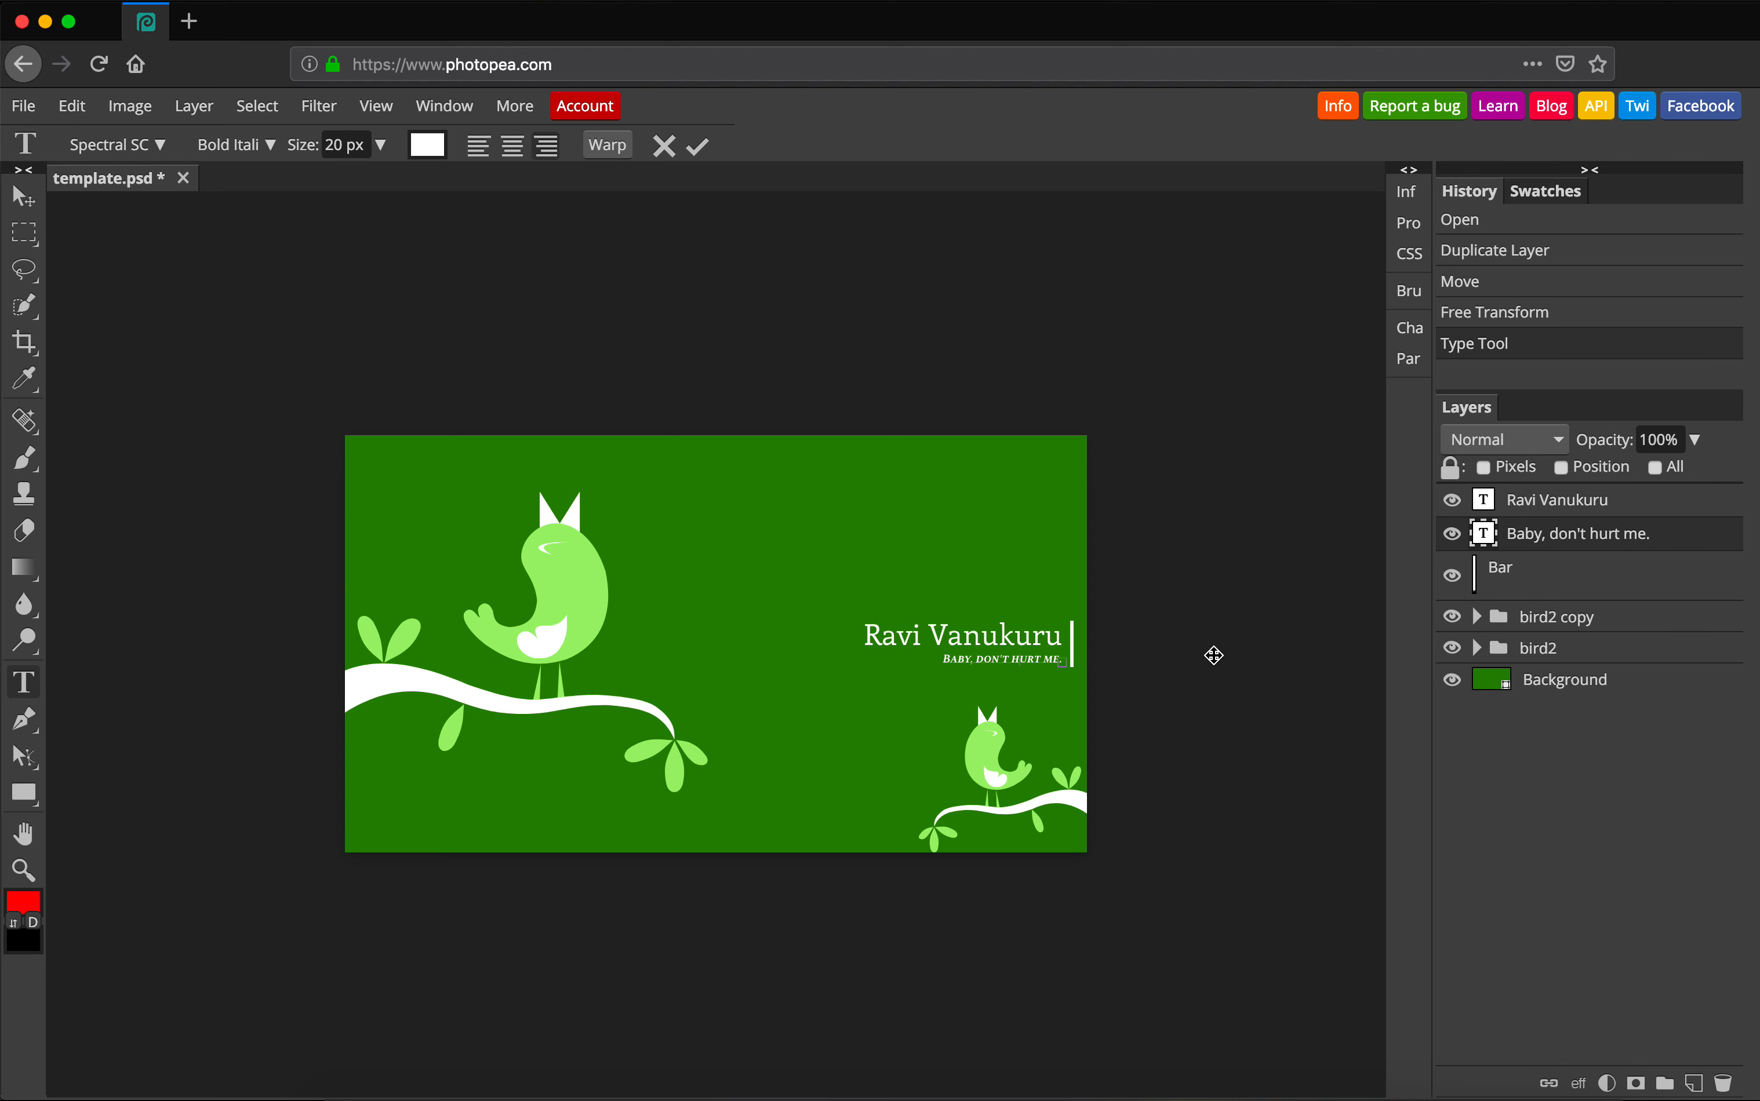
key(super+a)
text(Web Developer)
click(24, 196)
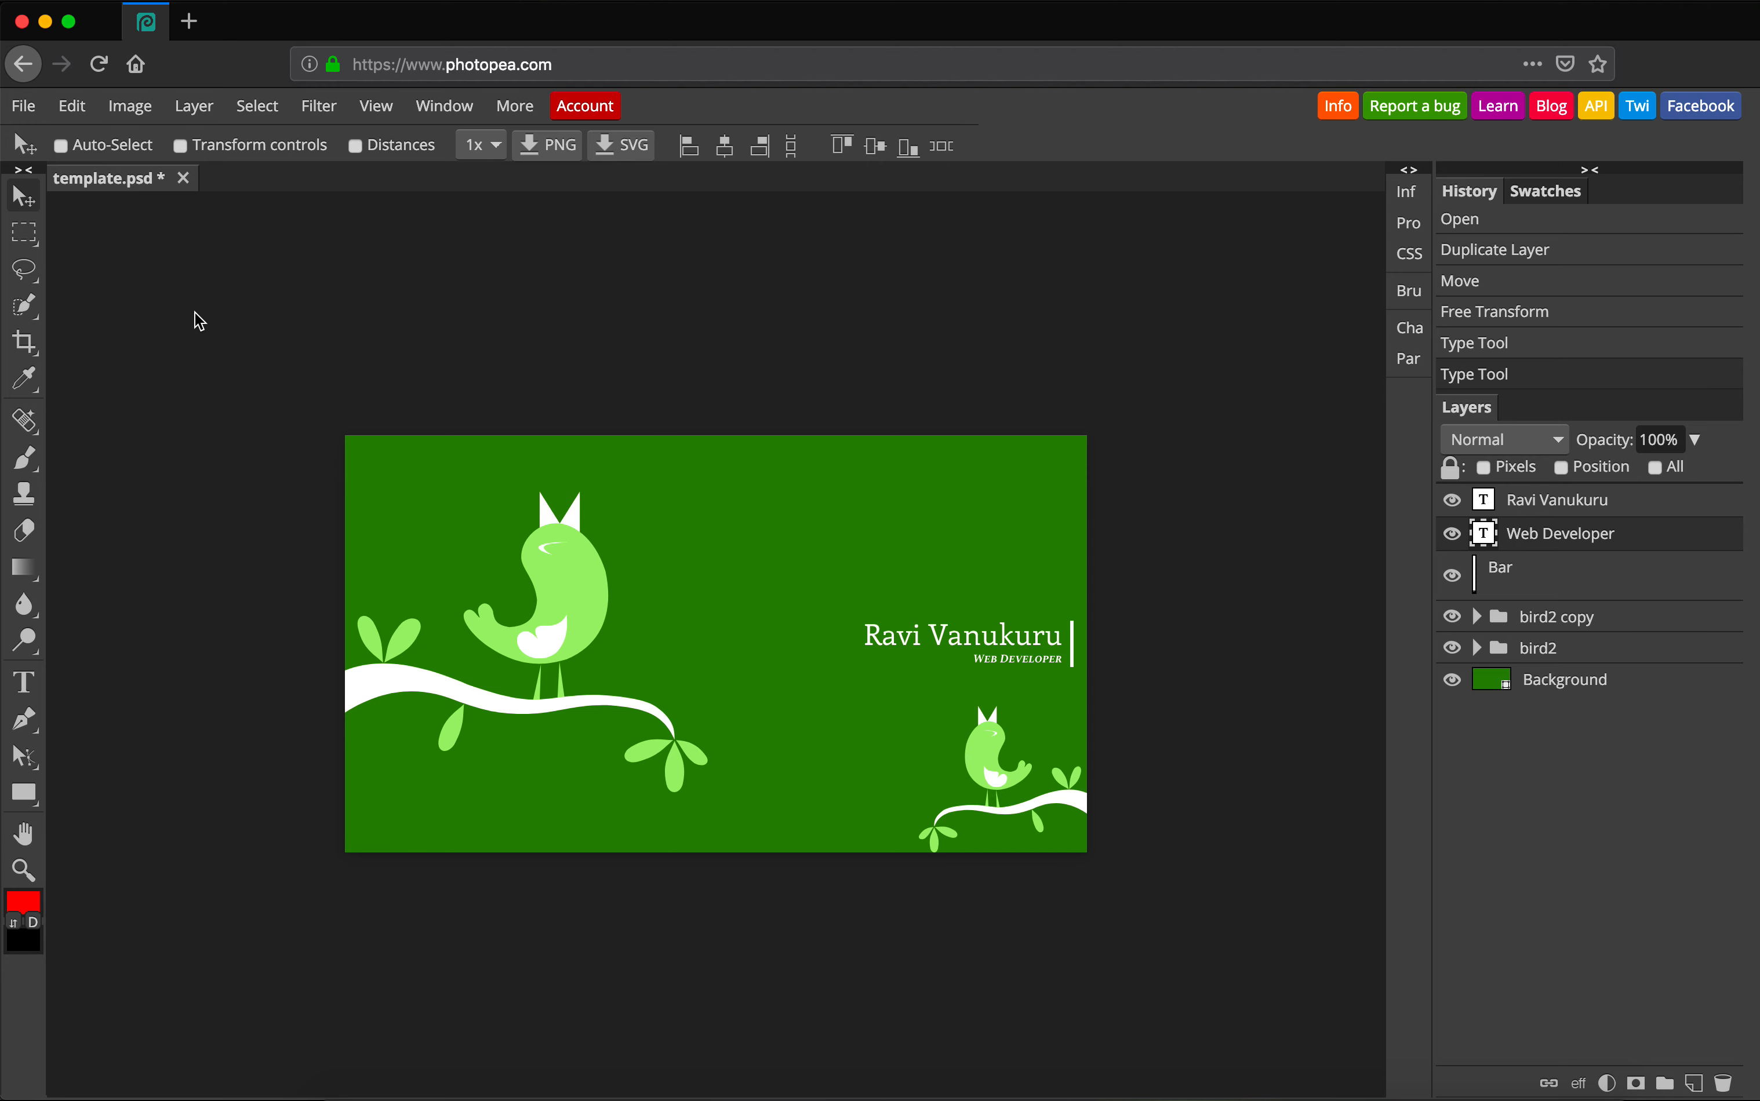
Save the card to disk as template.psd using Save as PSD.
click(23, 106)
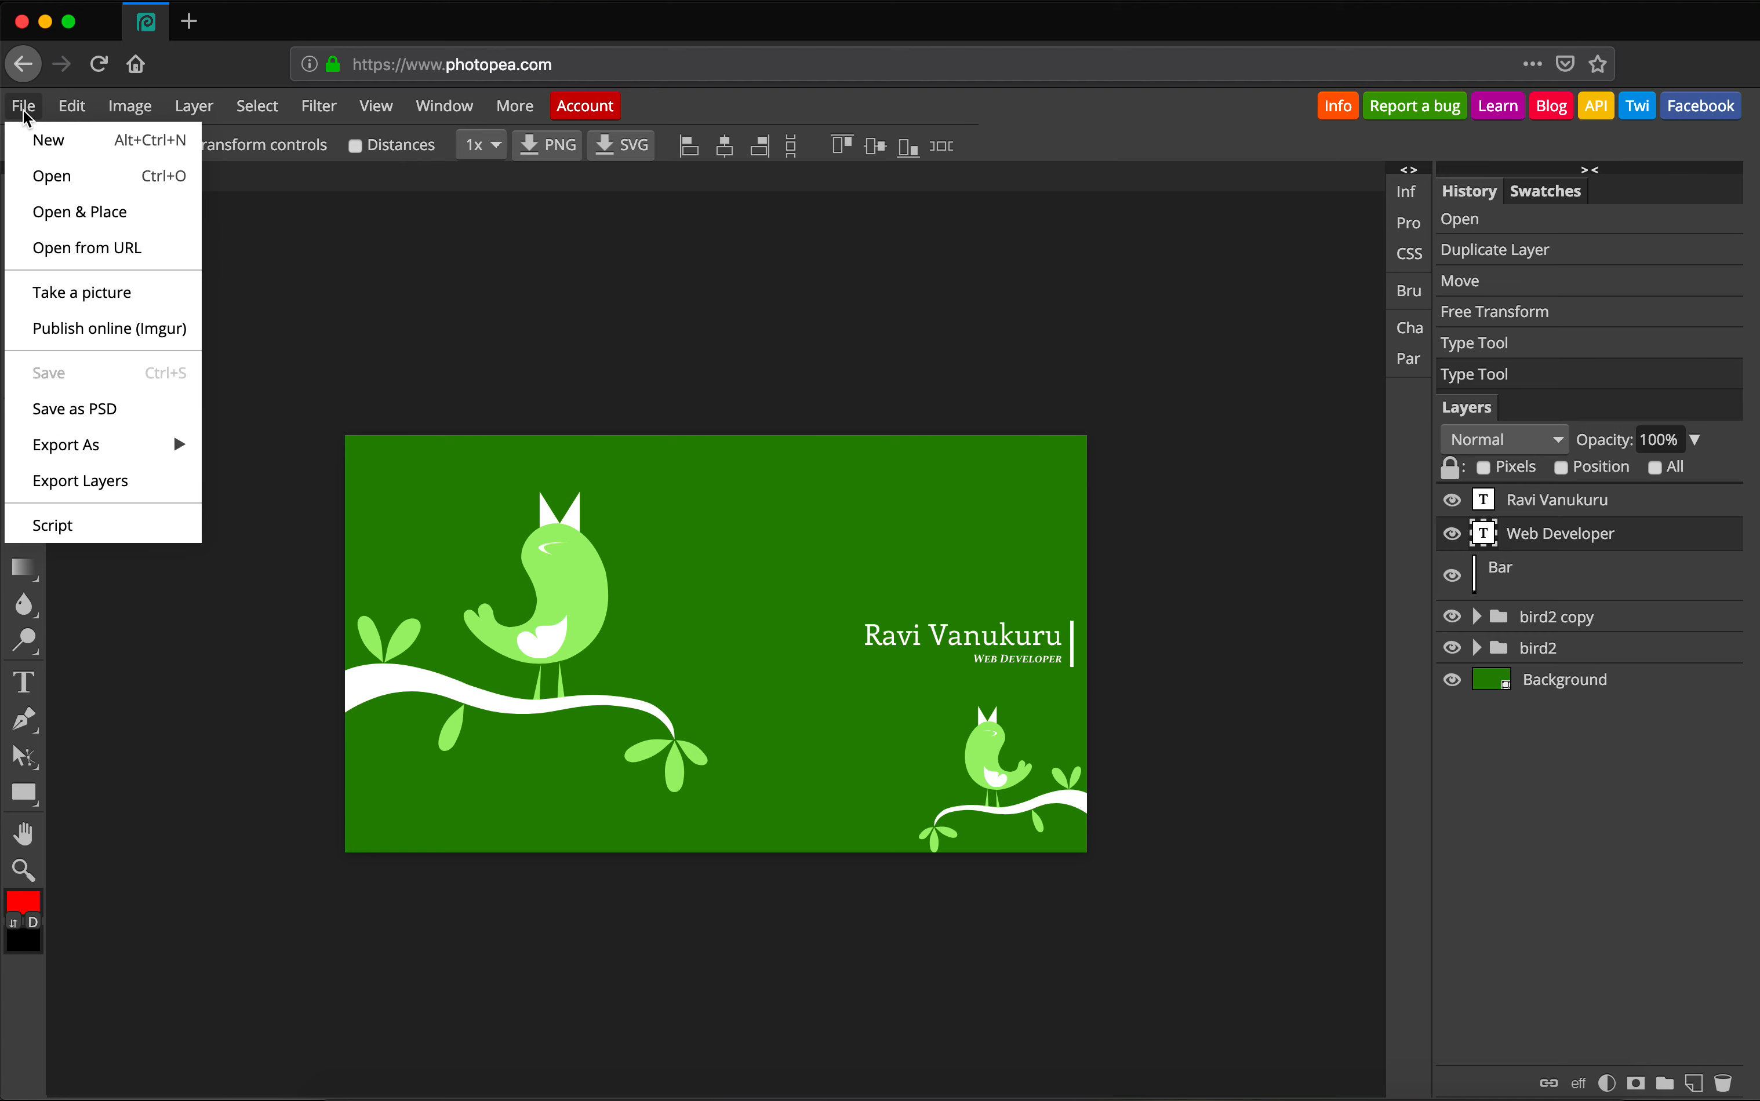
click(84, 412)
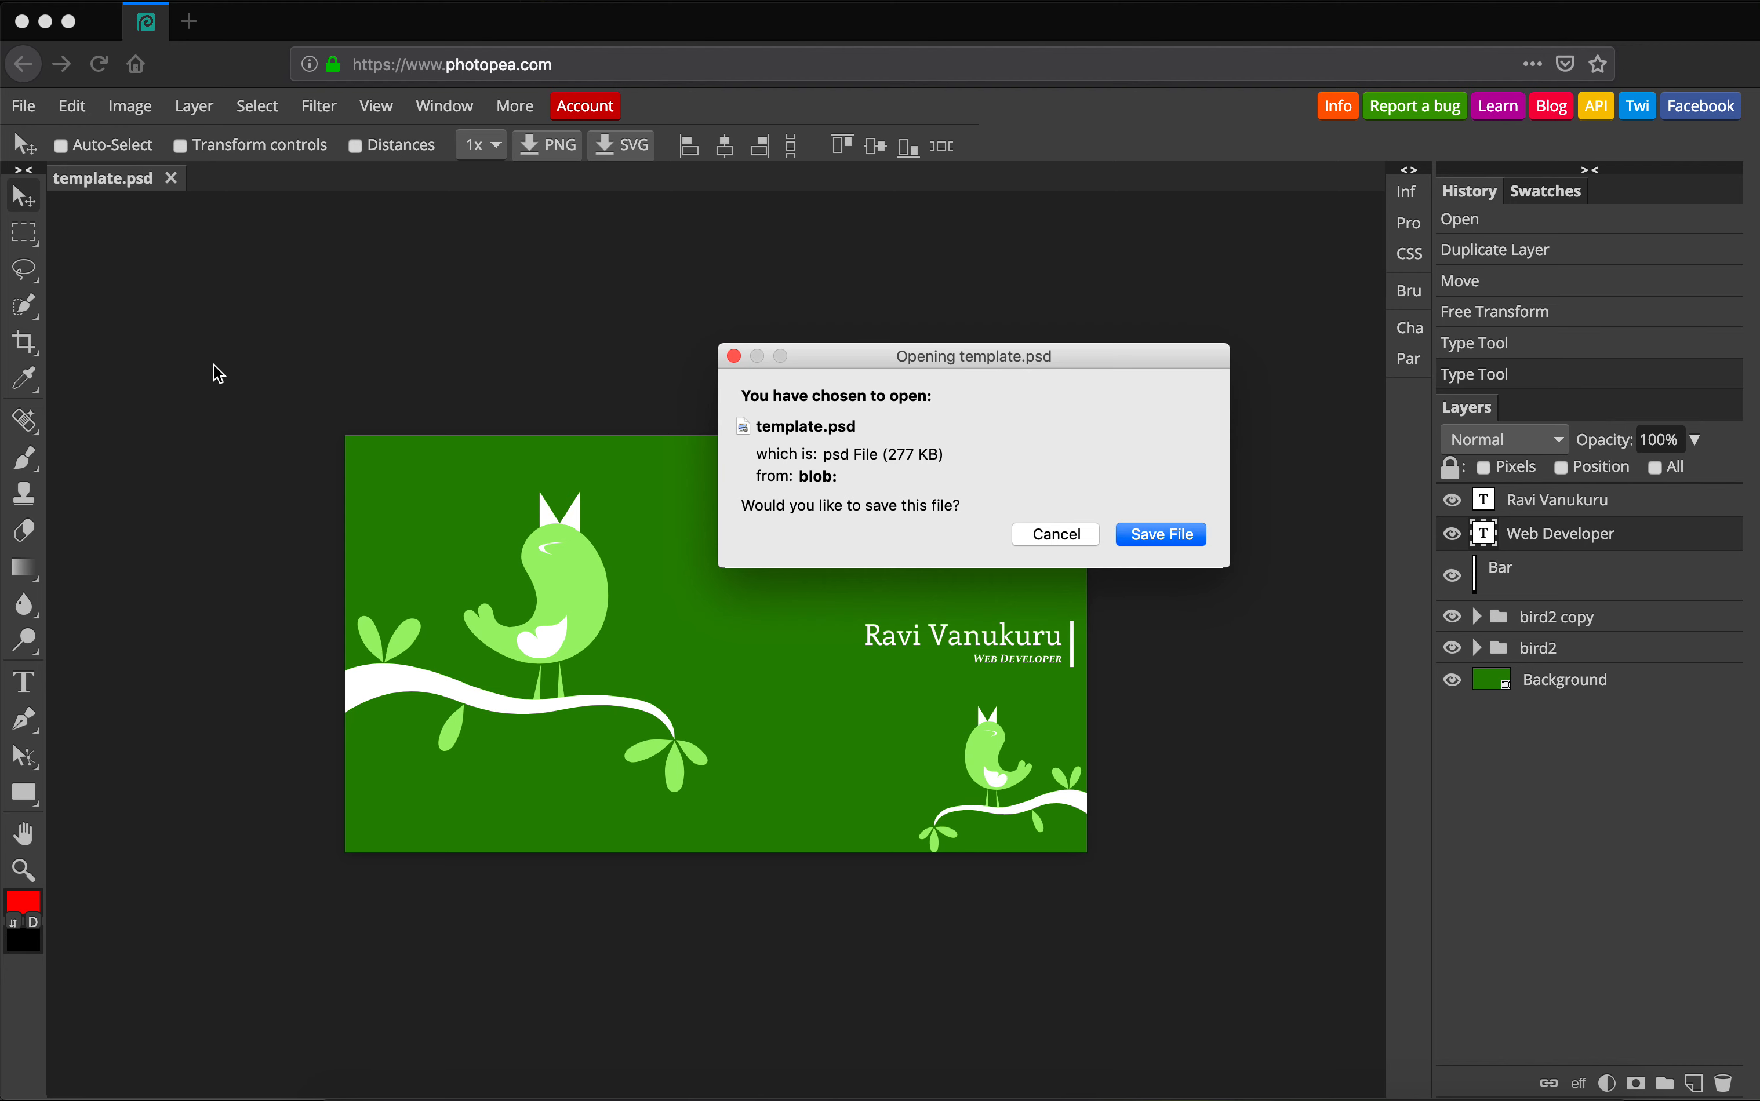
click(1177, 533)
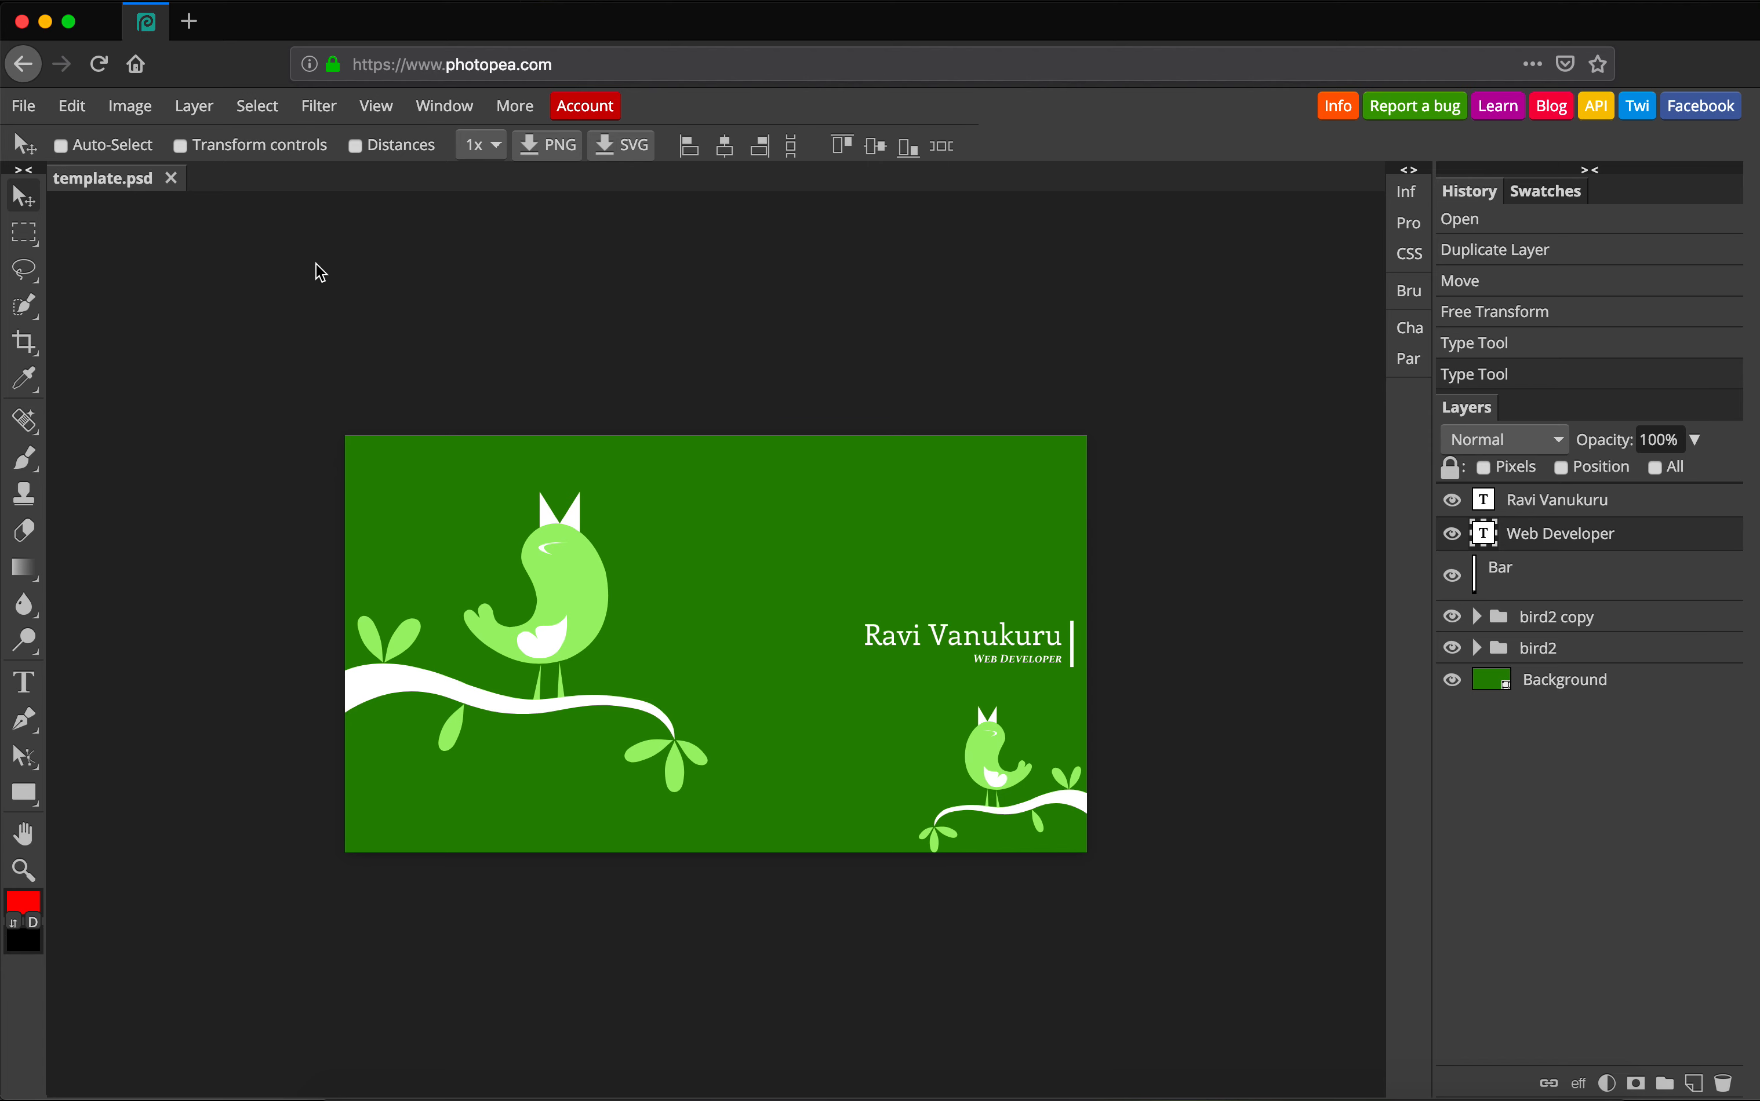
click(26, 109)
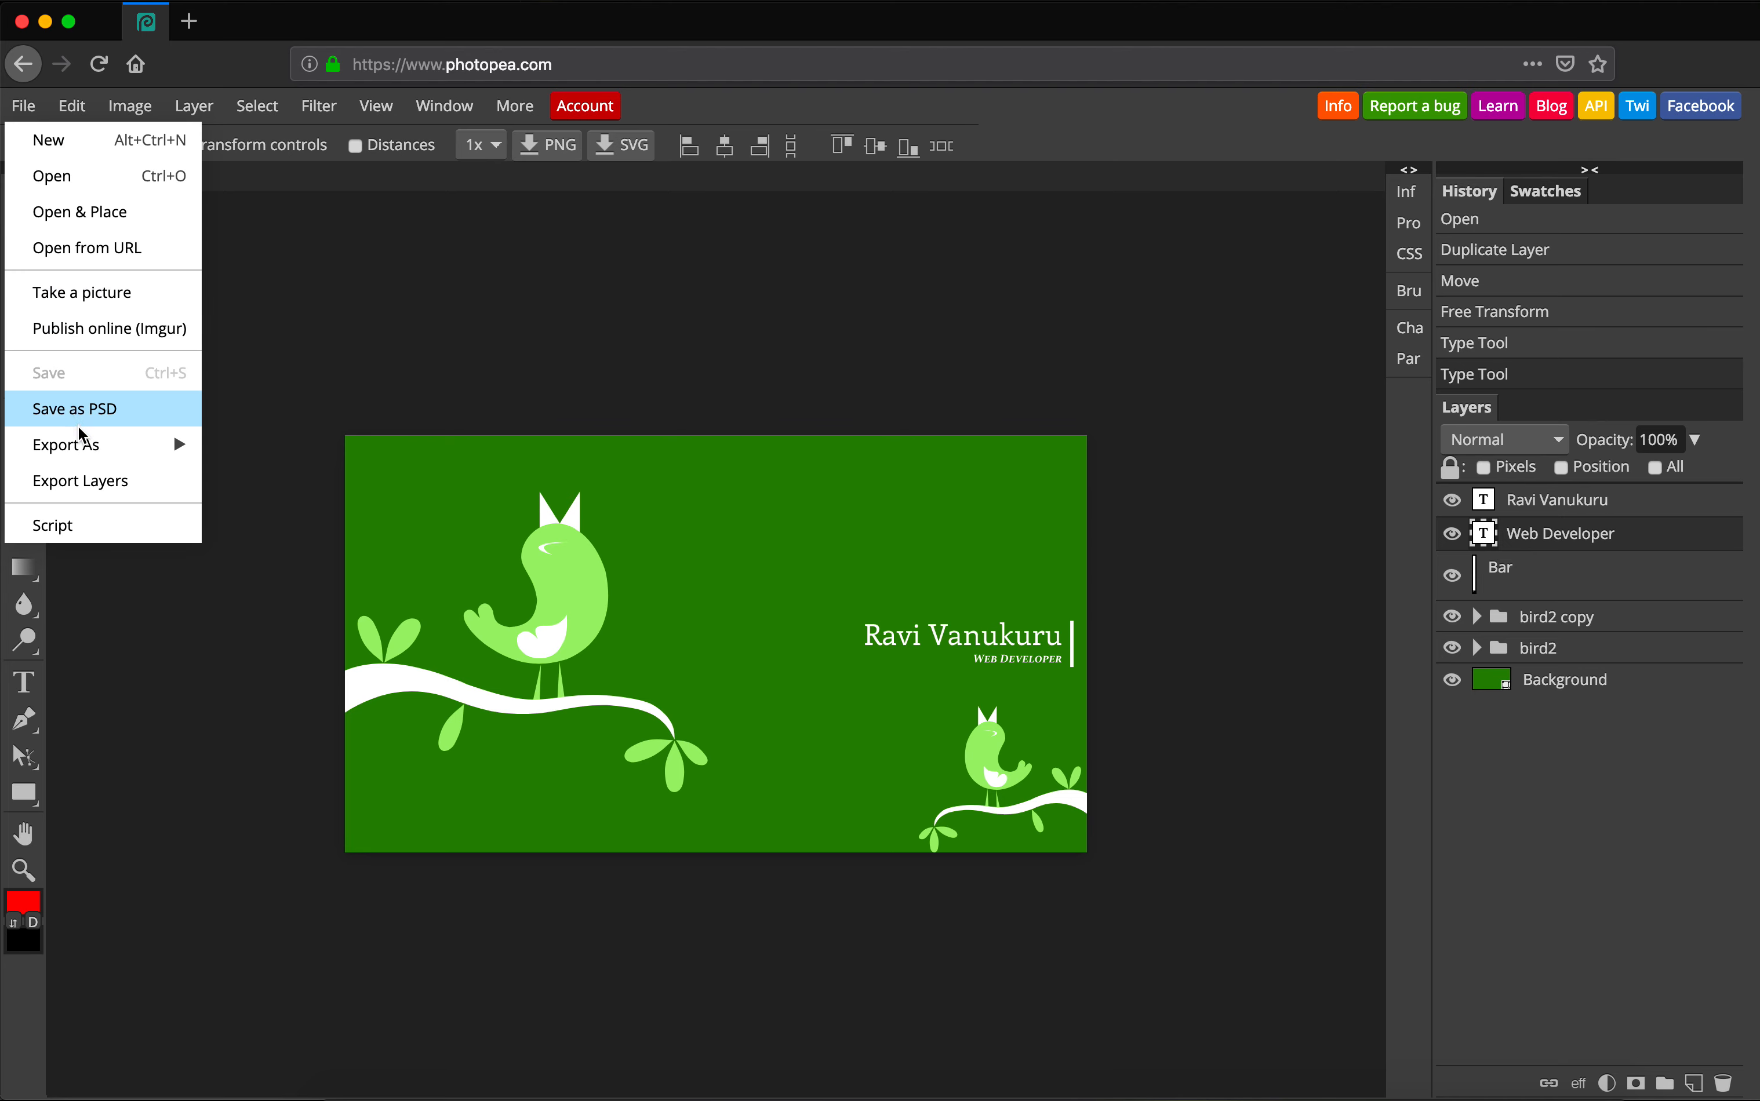
Export the 1280 × 720 card as template.jpg with JPG quality raised to 100%.
mouse_move(85, 451)
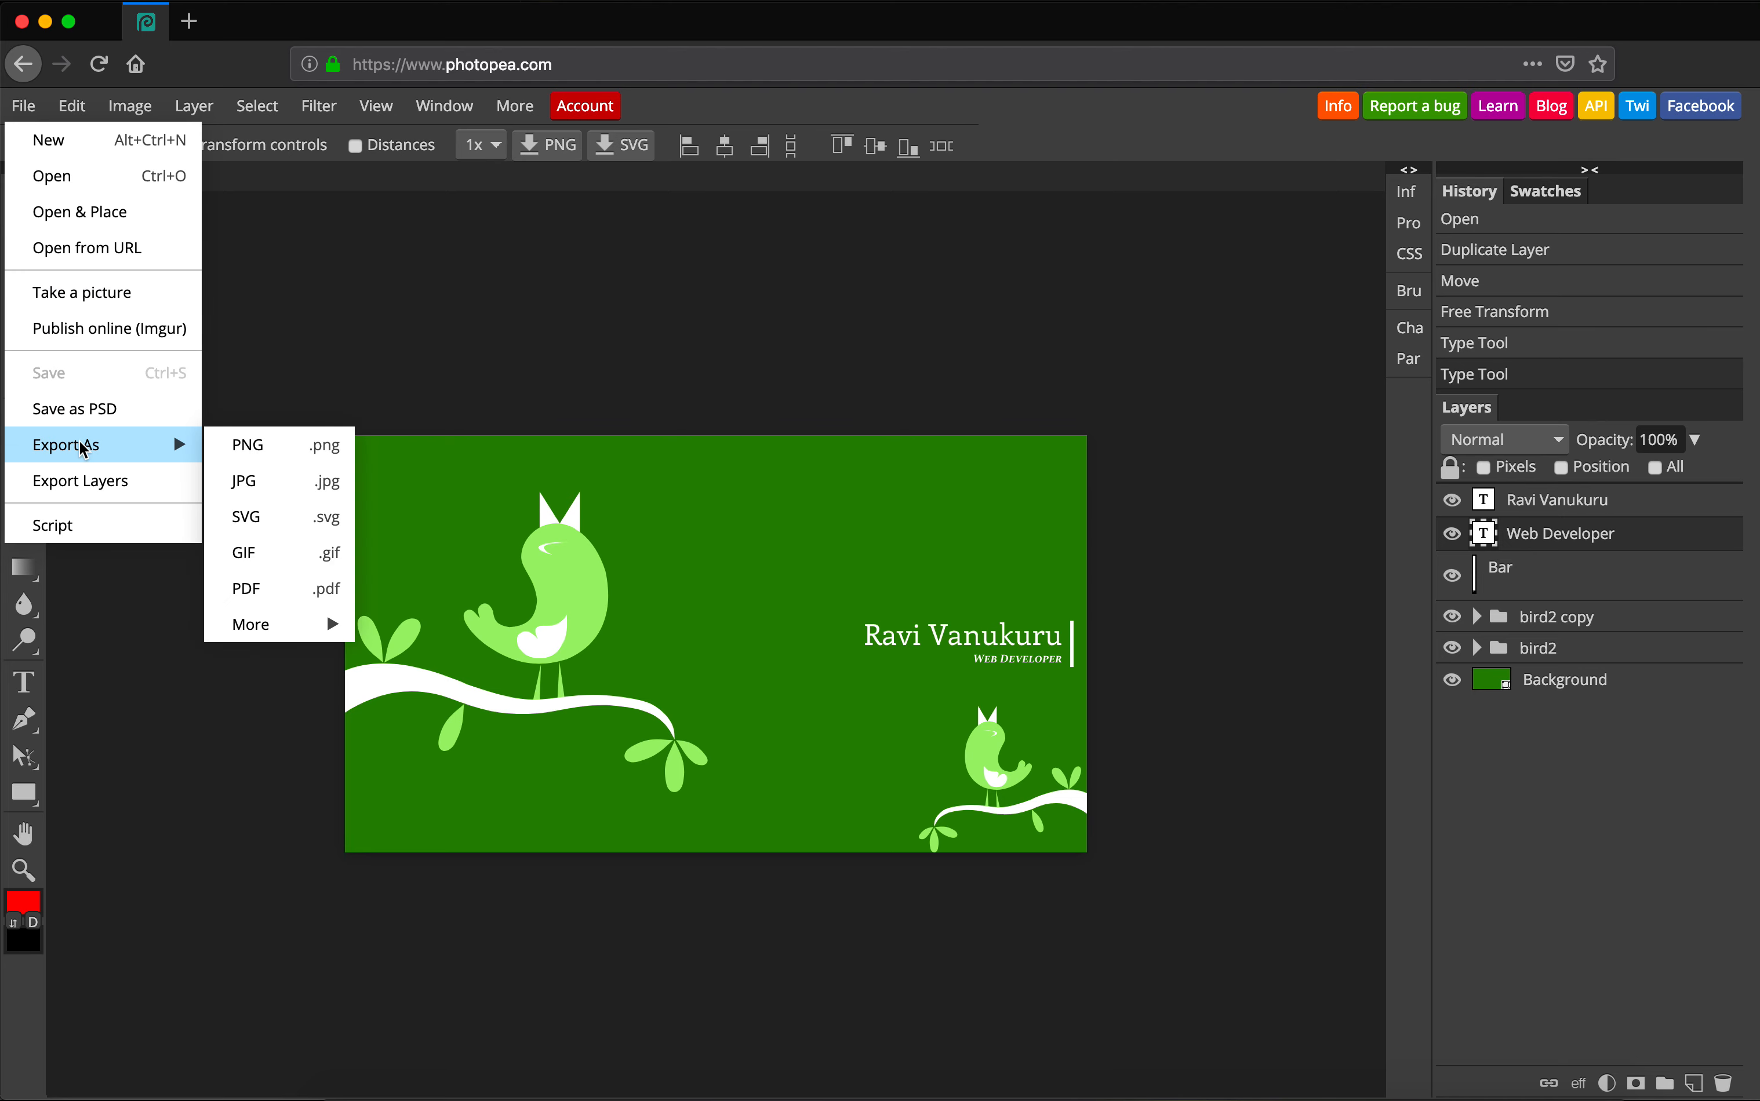
click(262, 486)
drag(941, 545, 1008, 546)
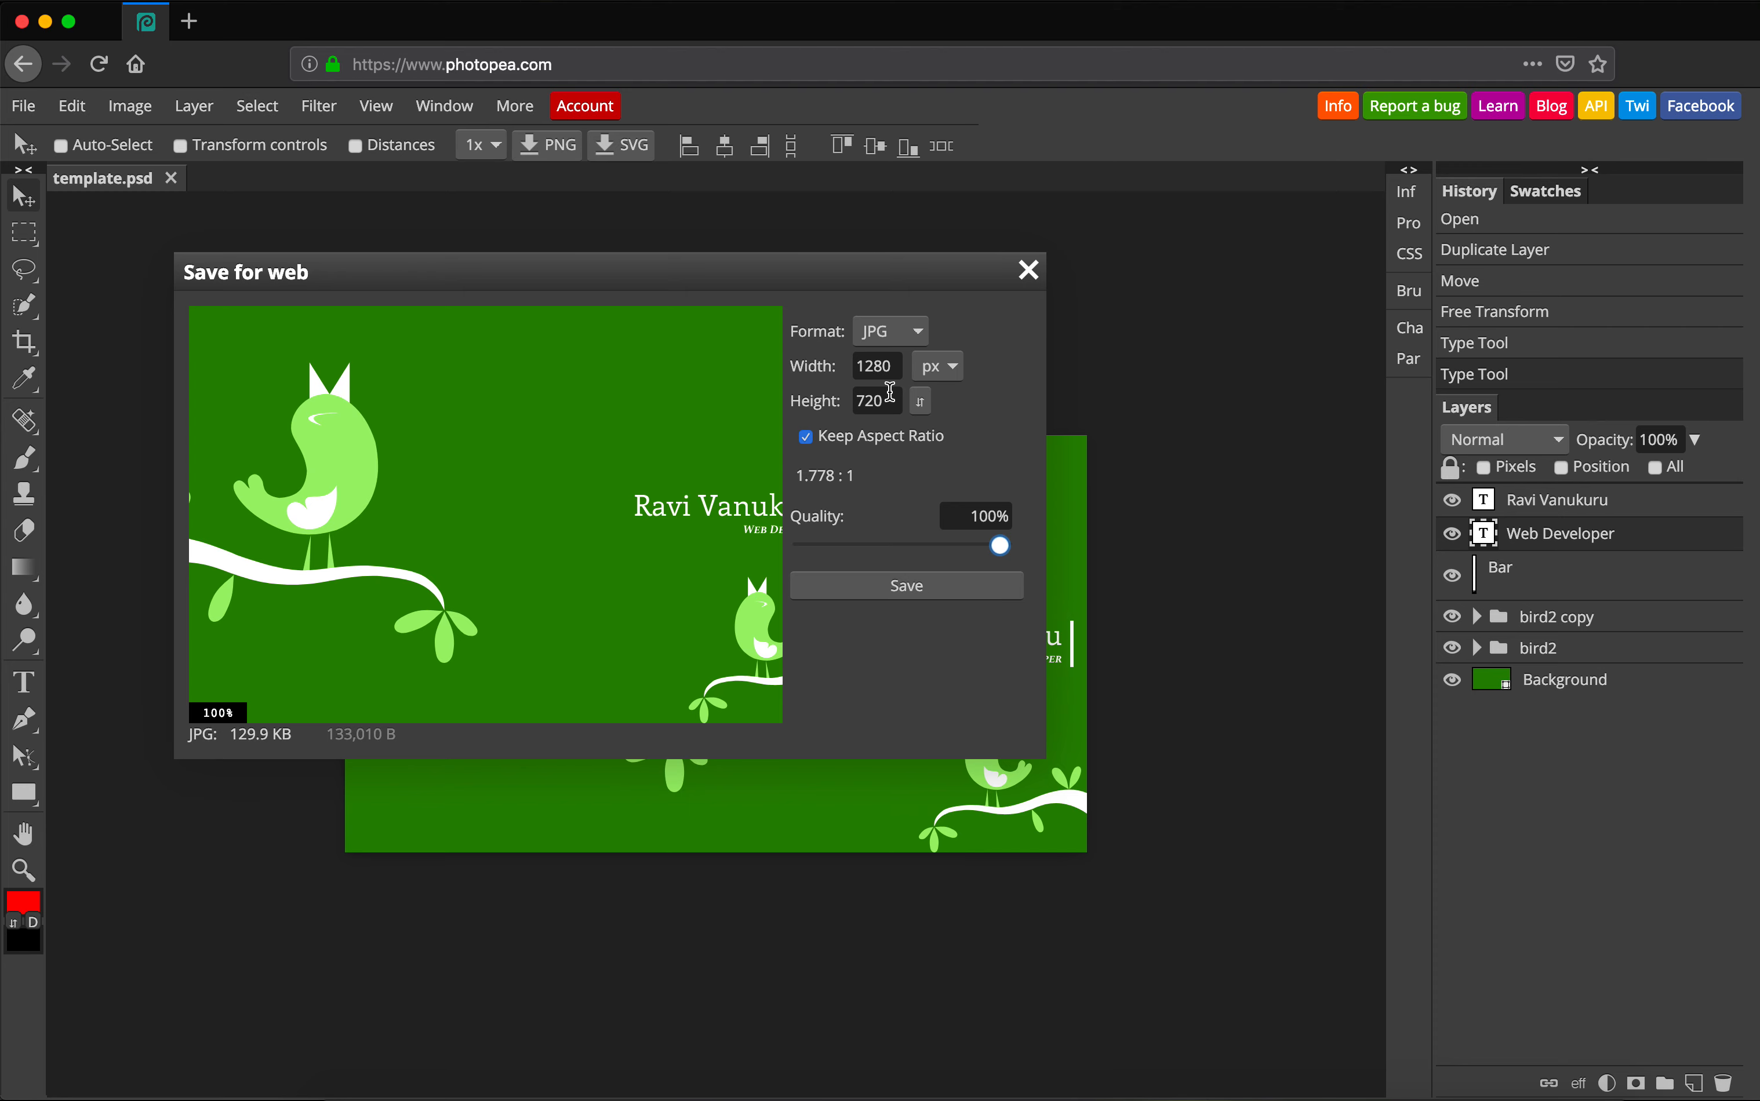
click(892, 590)
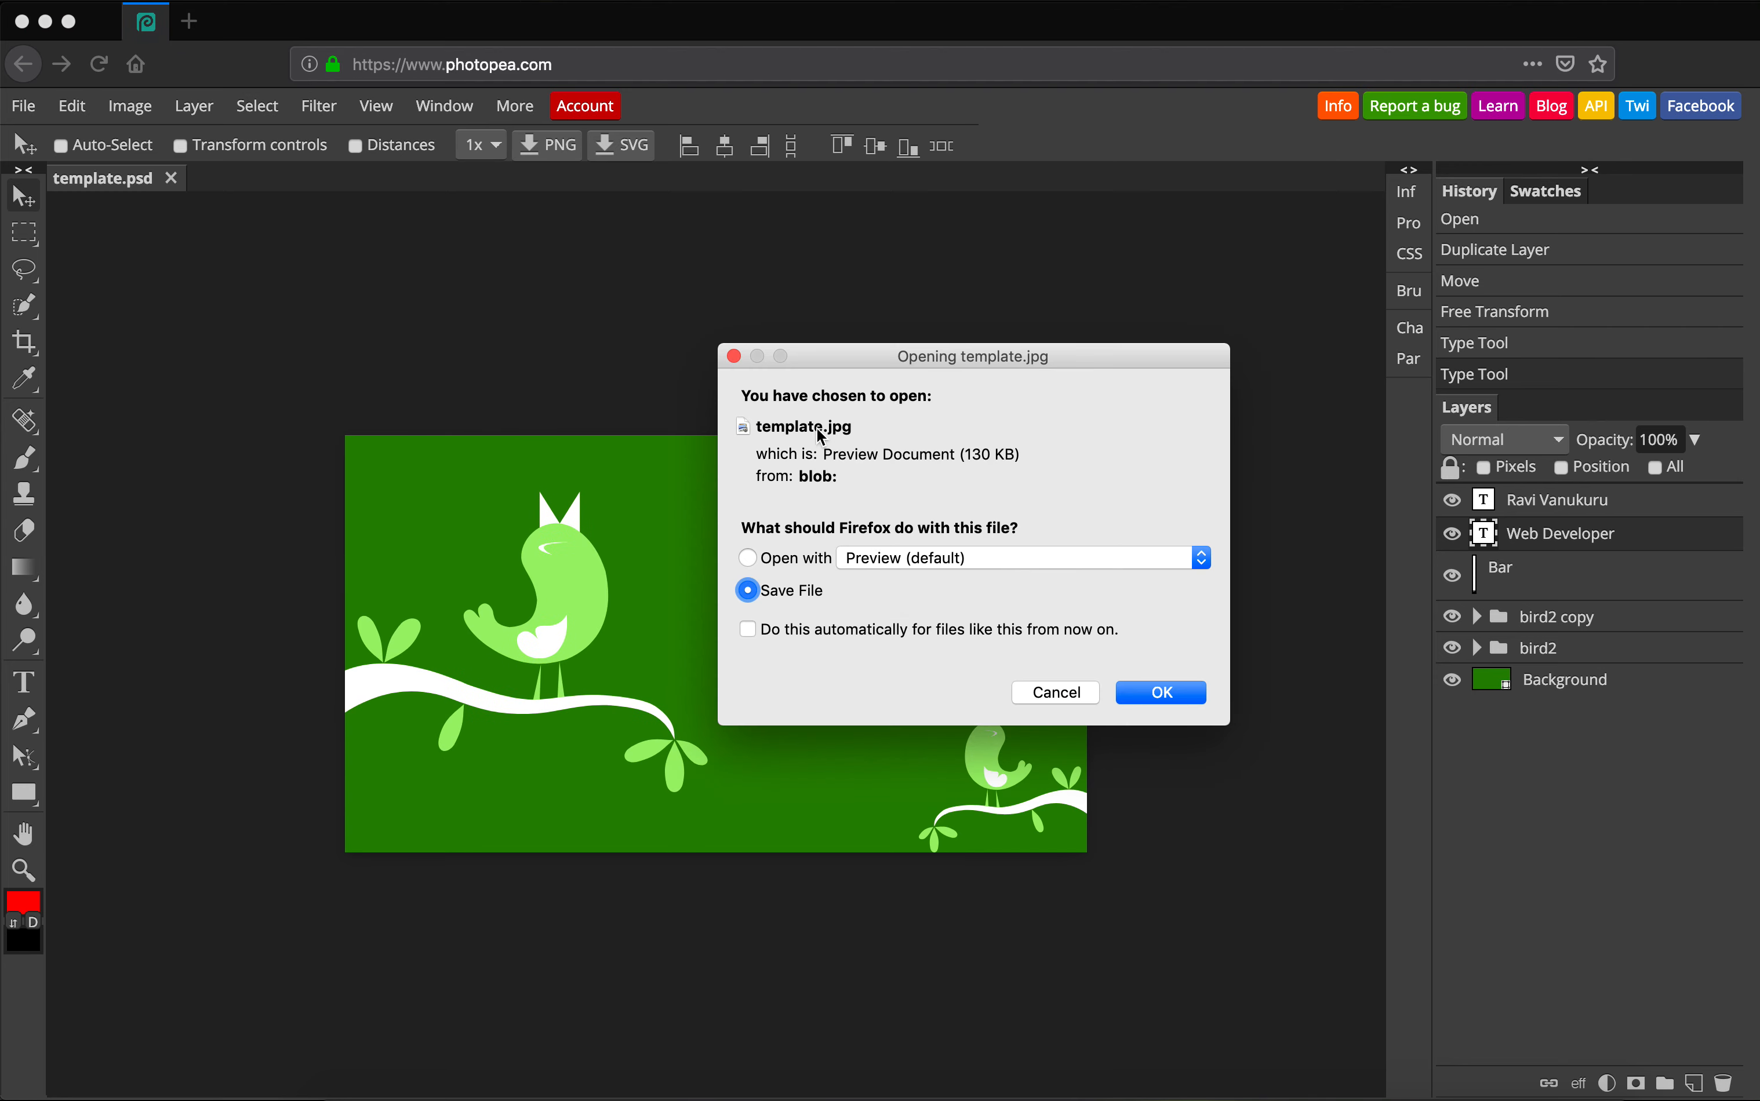
click(1175, 692)
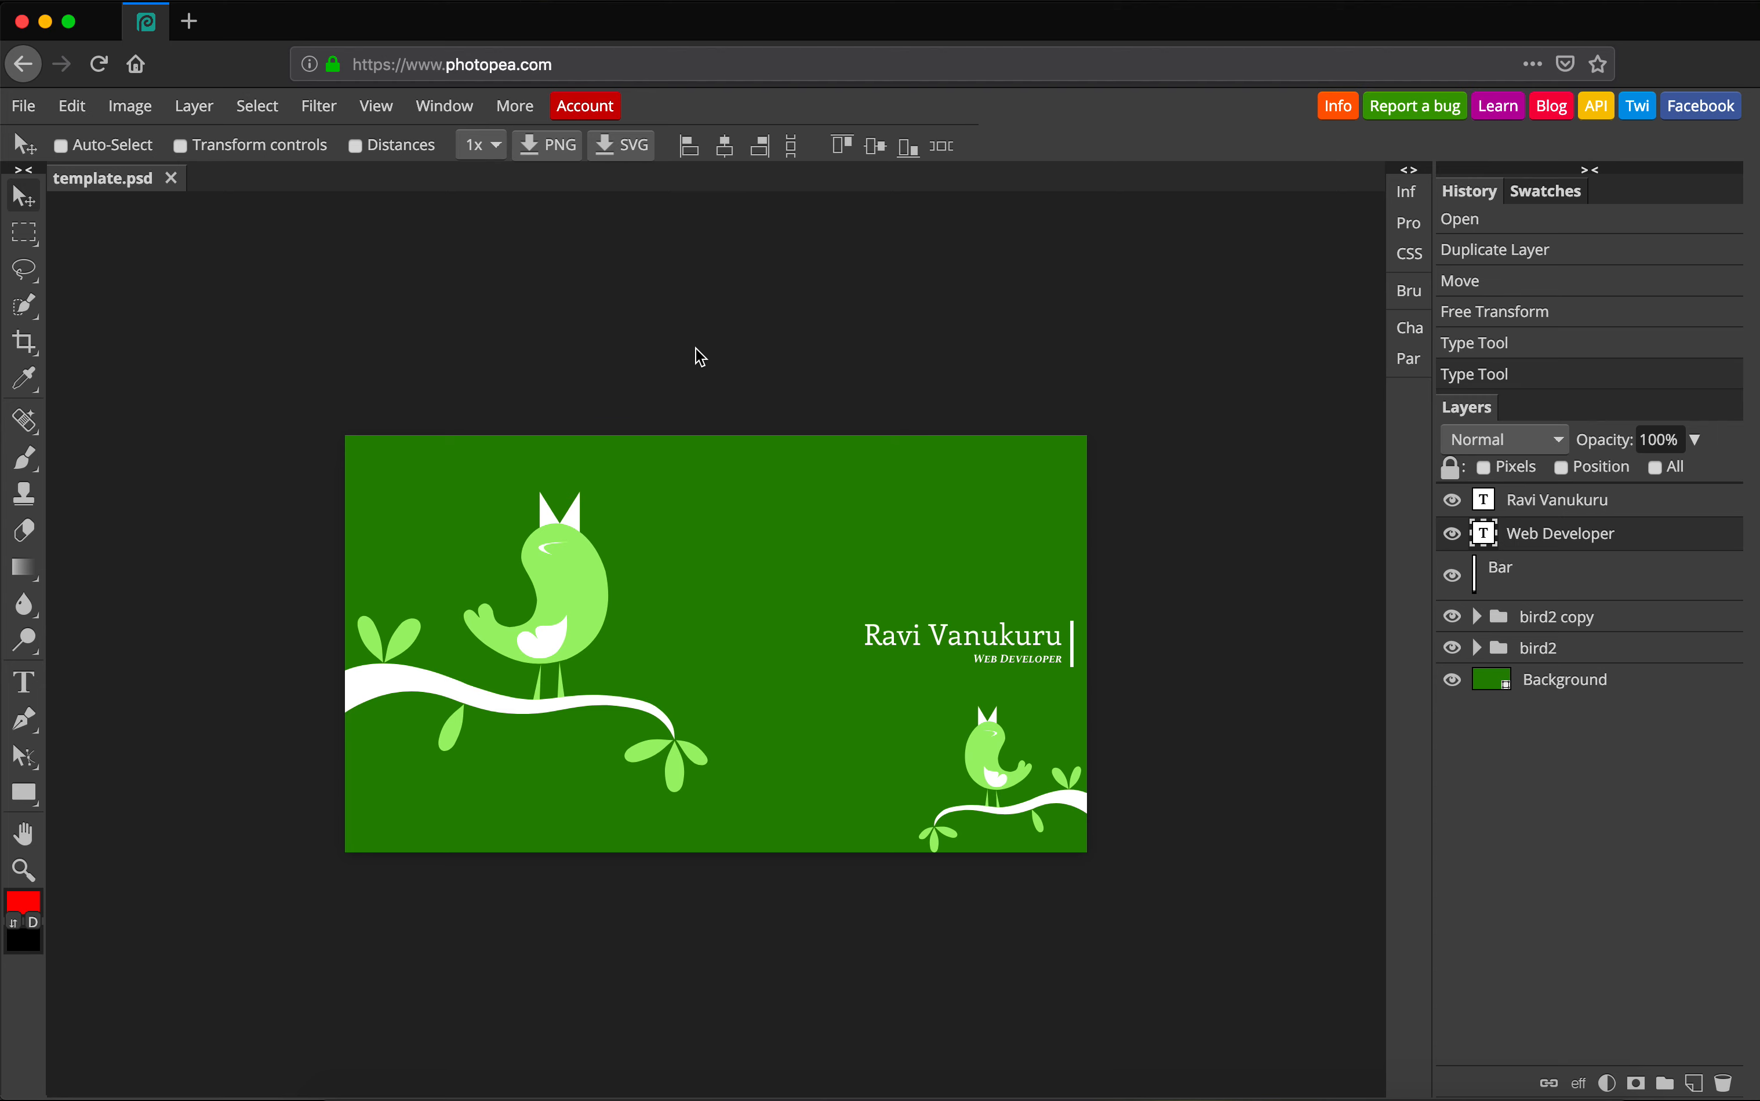
click(70, 107)
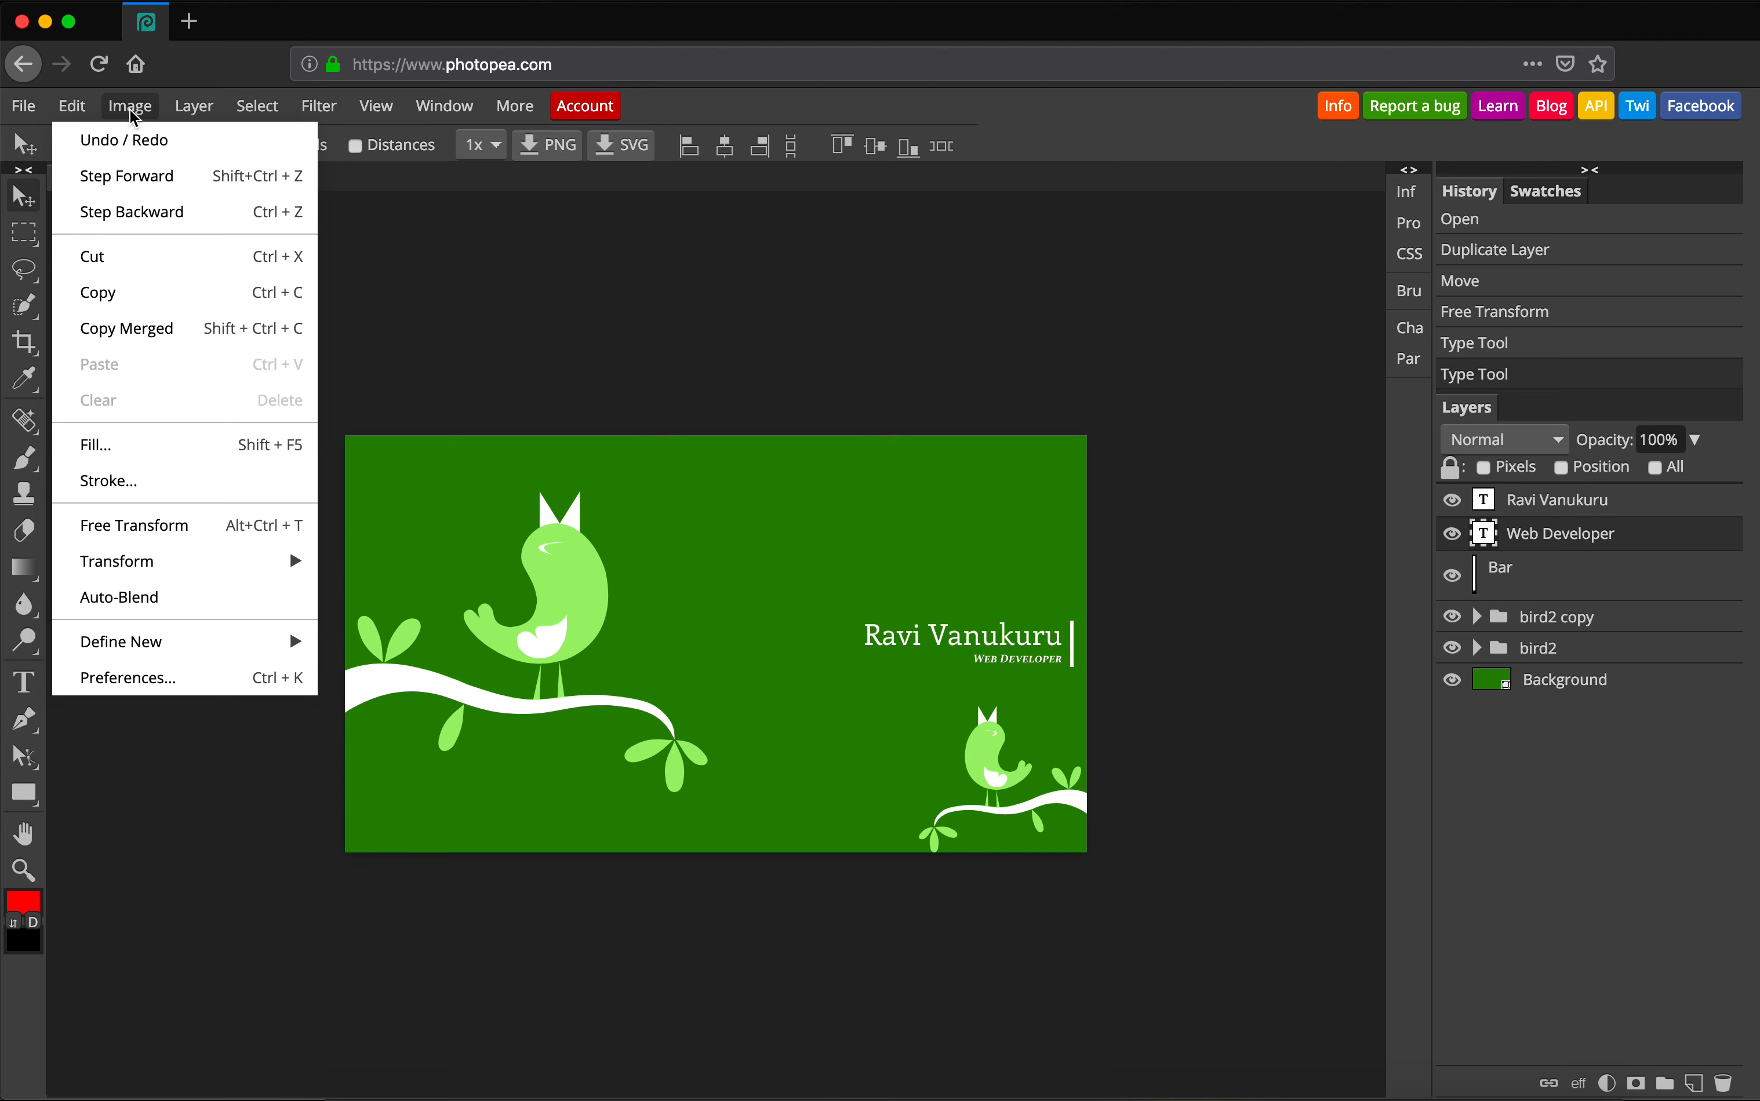
click(194, 106)
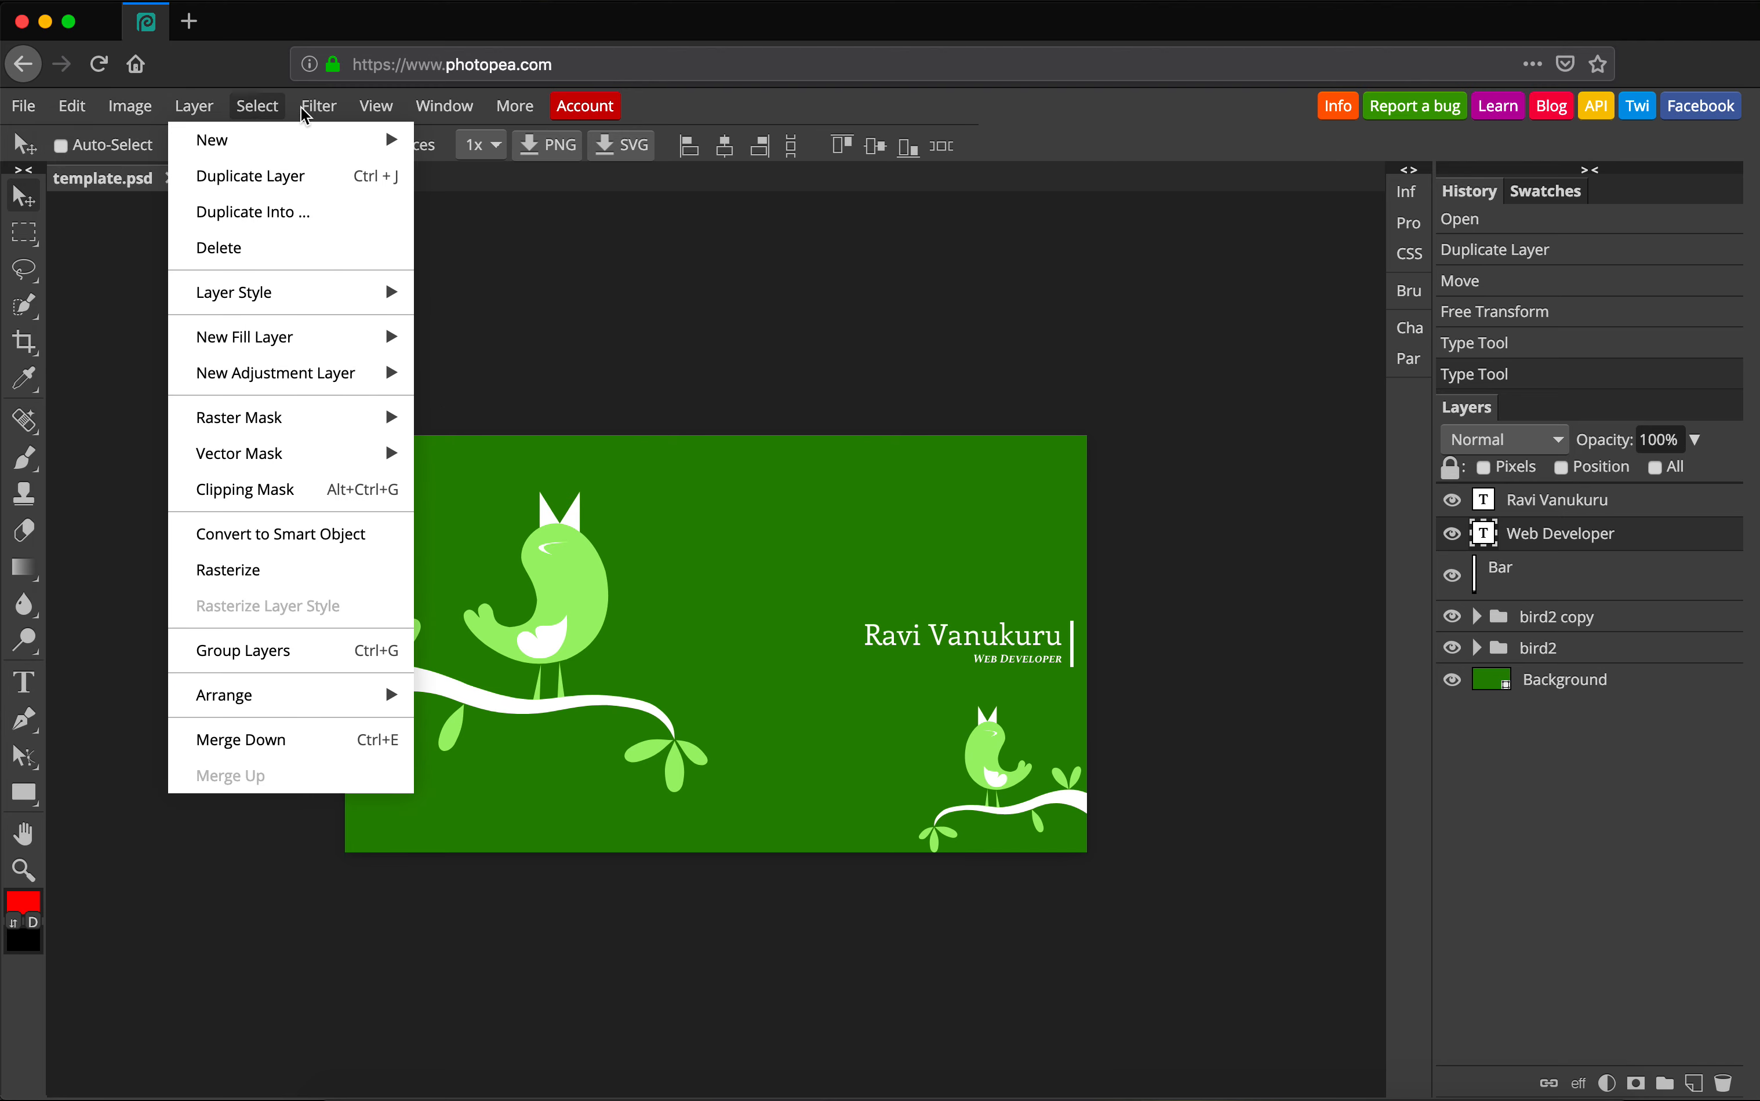
click(318, 106)
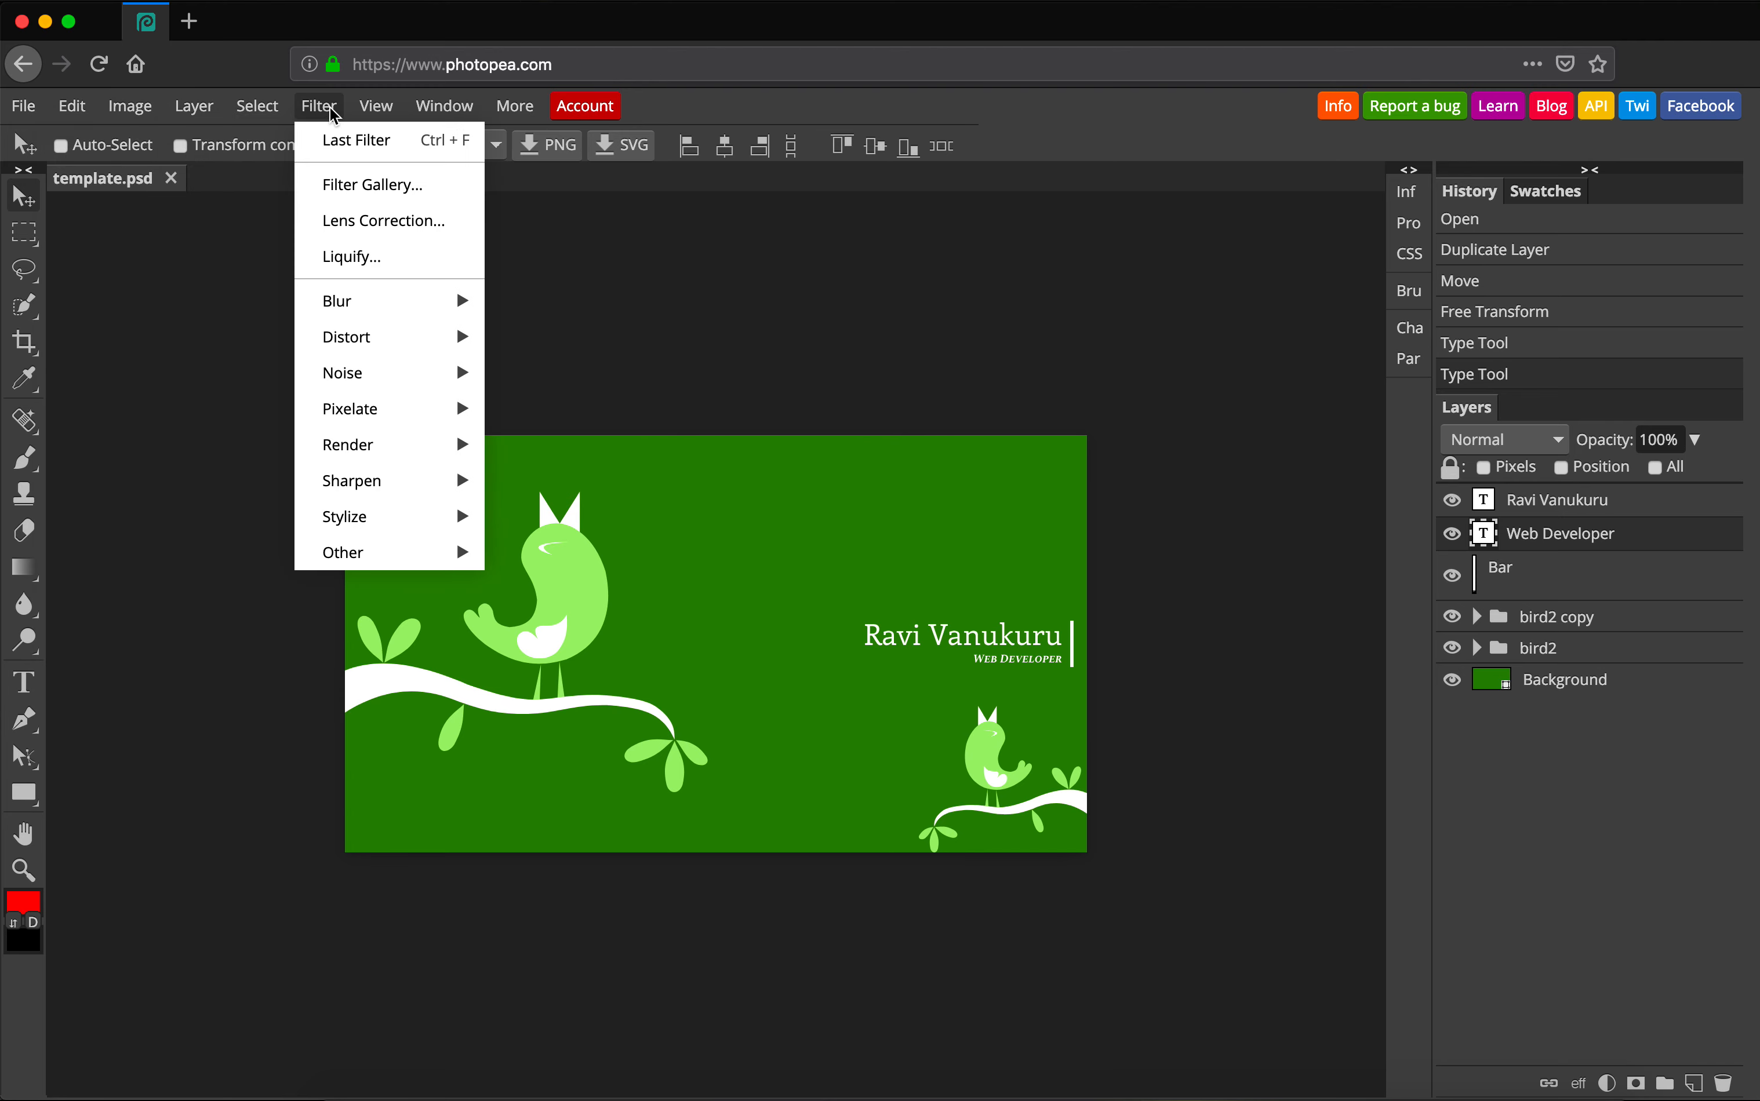
click(380, 109)
click(258, 109)
click(202, 115)
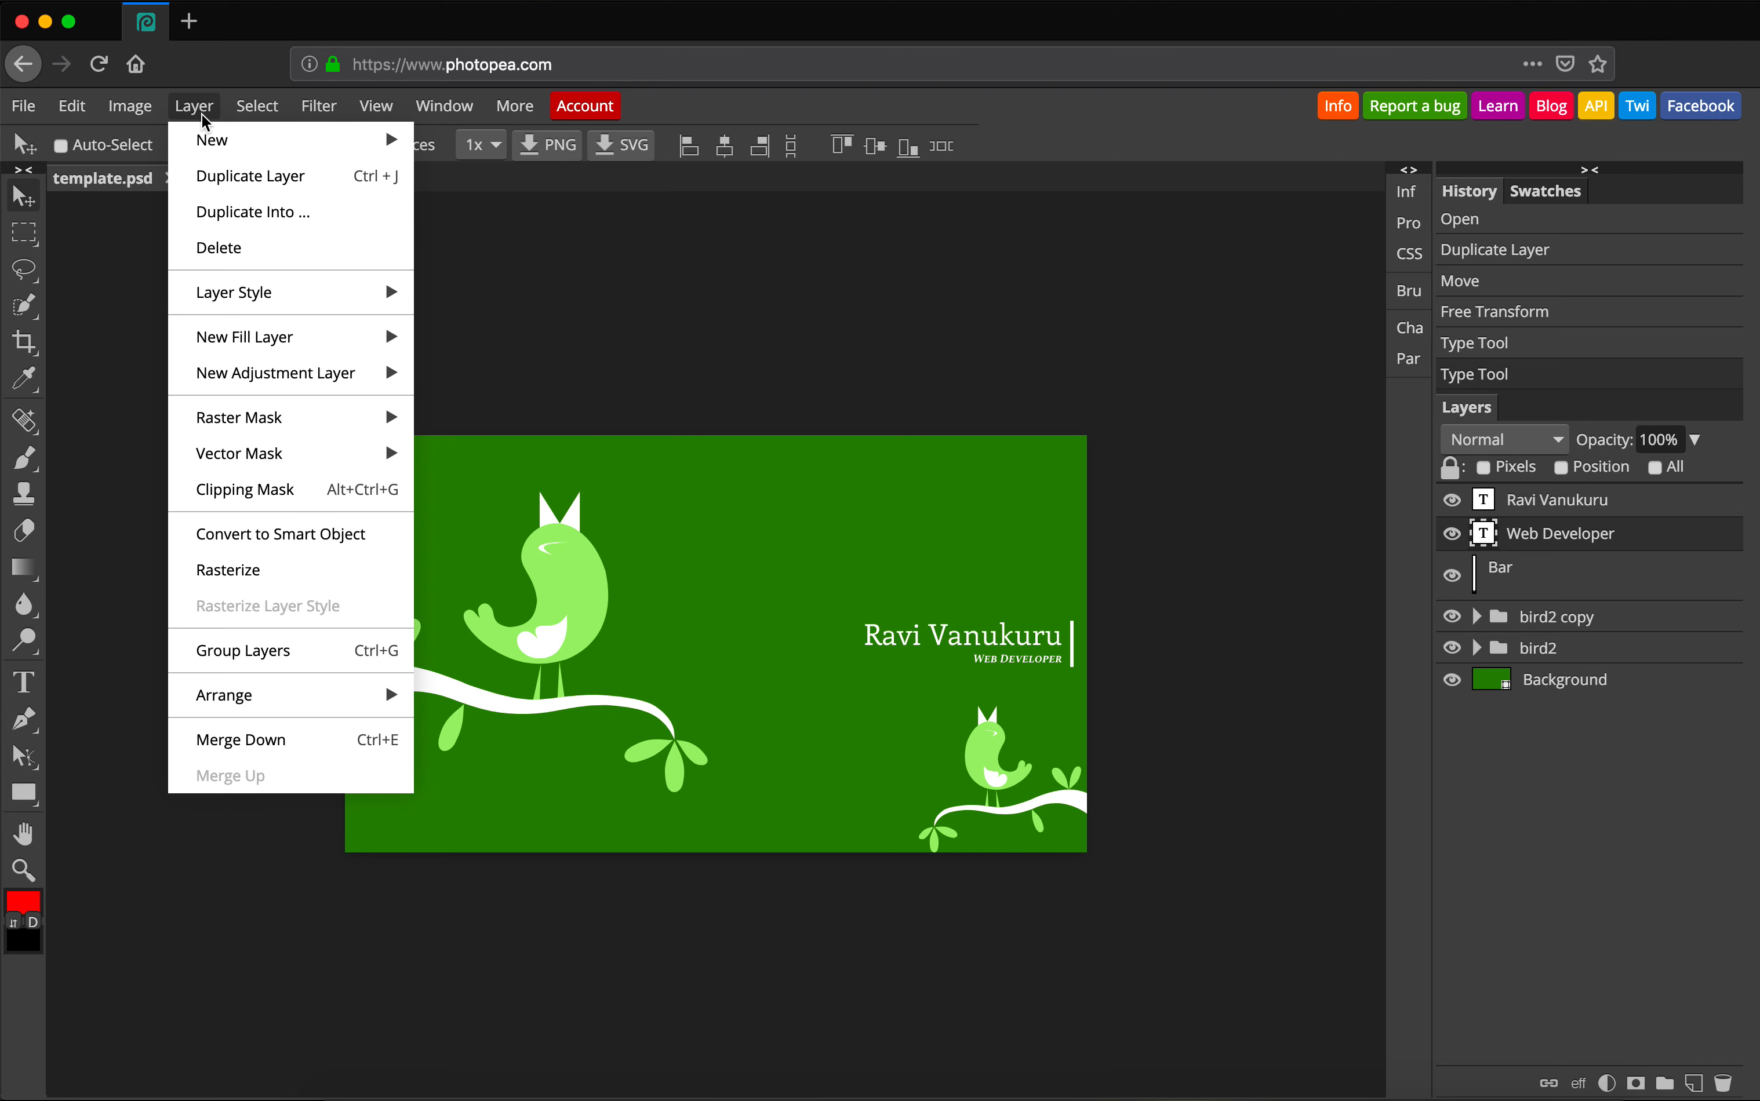
click(130, 106)
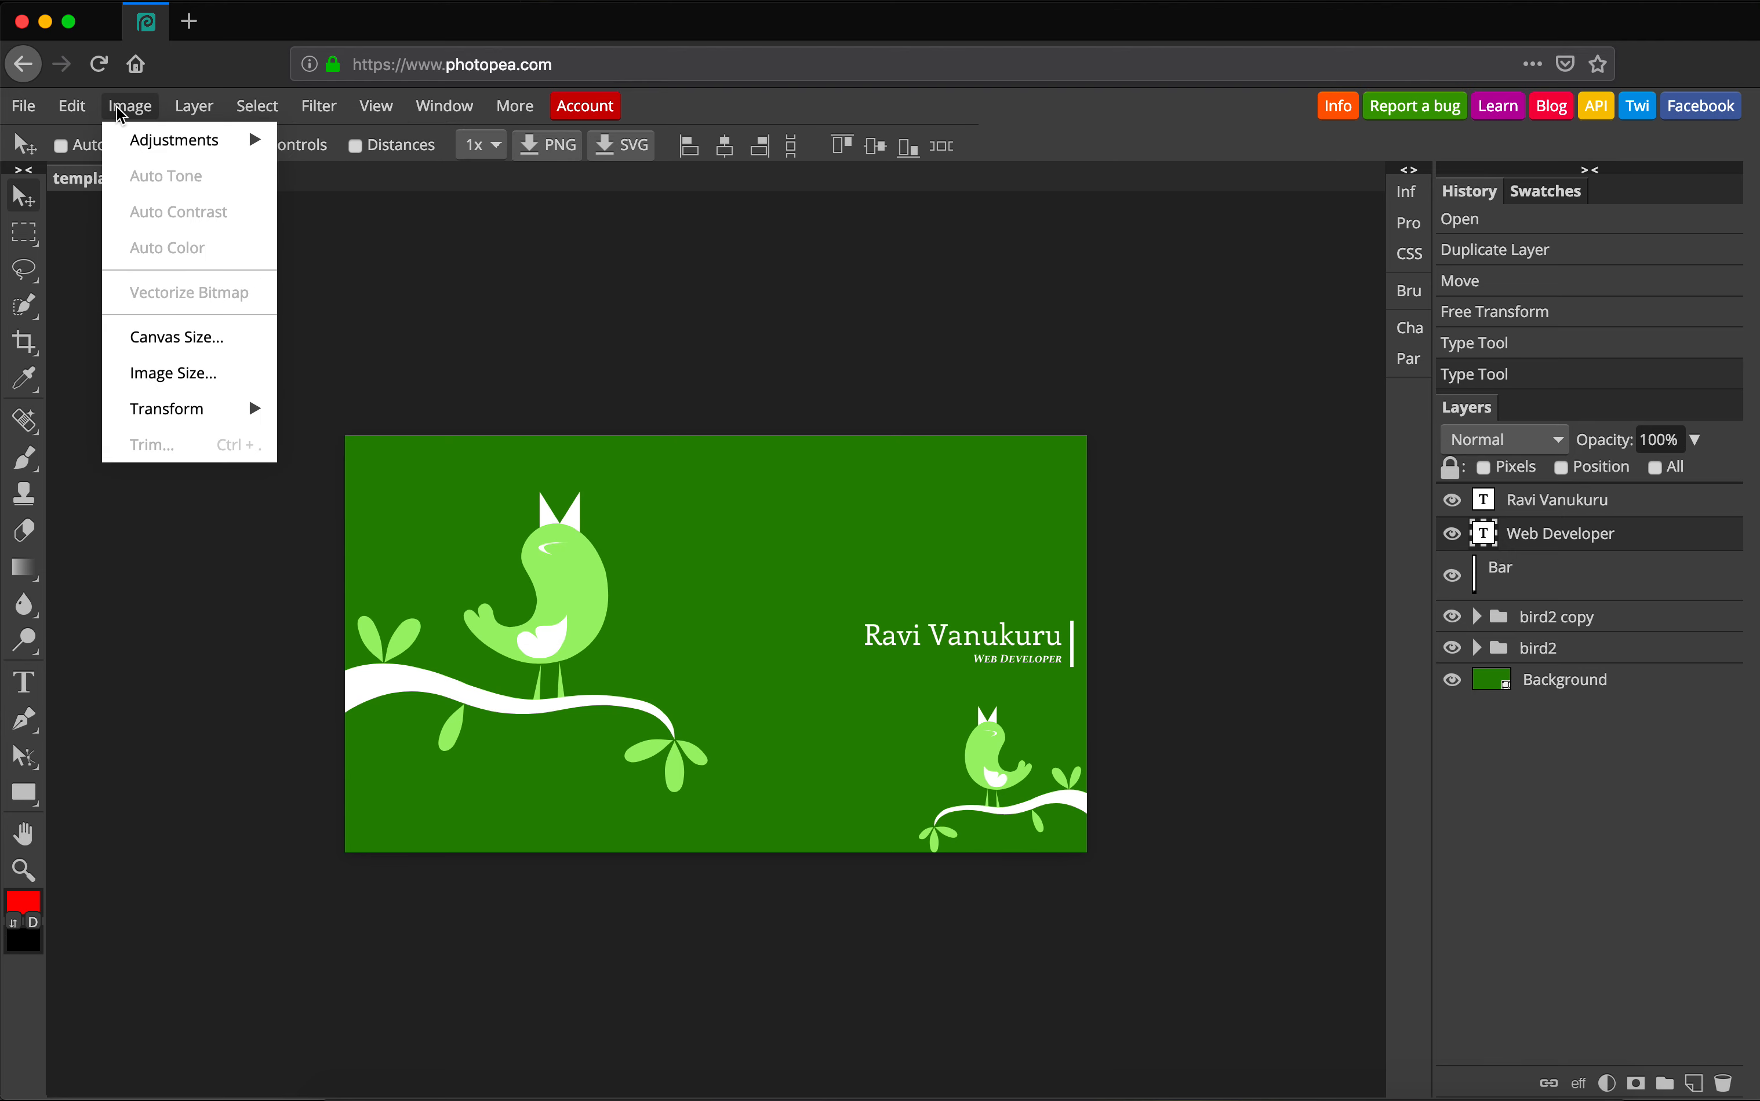
click(561, 337)
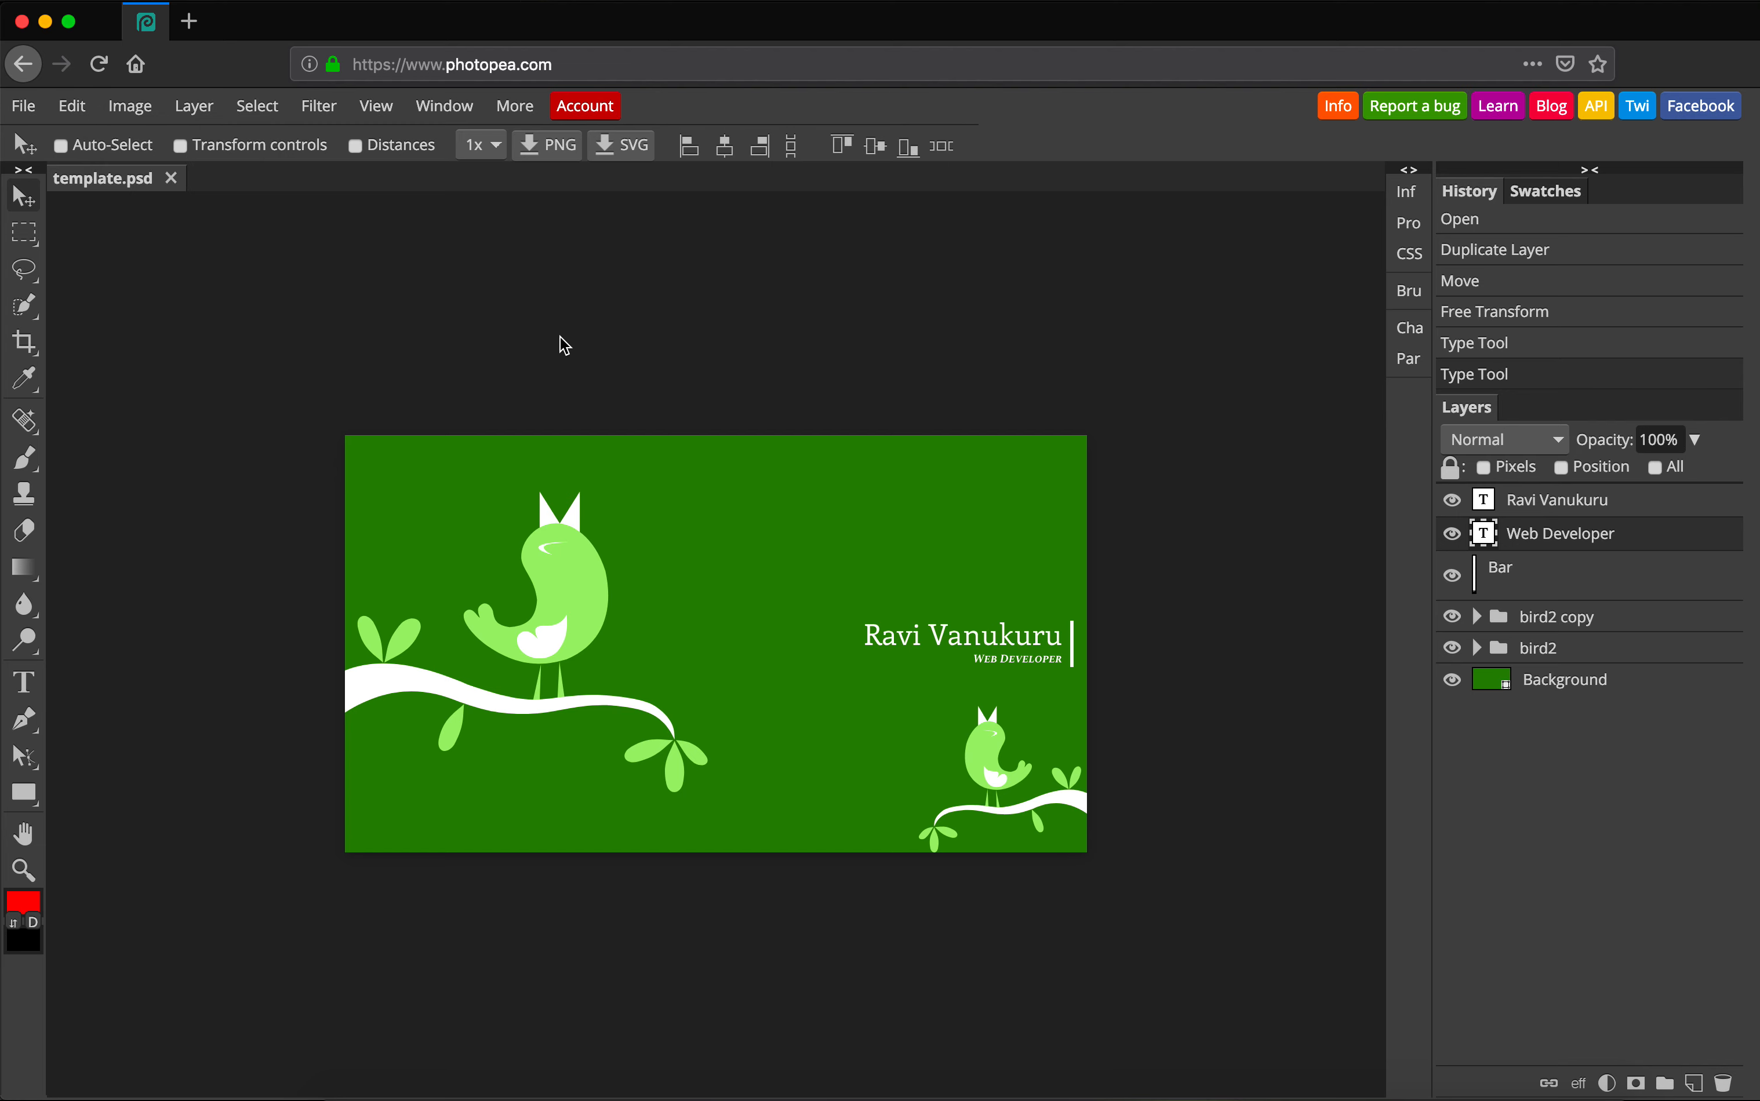